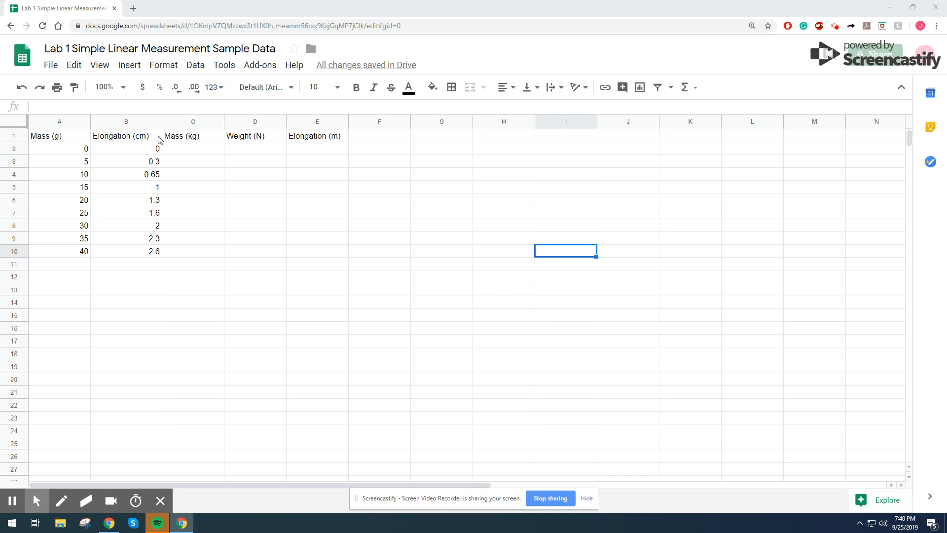
# - Enter the formula =A2/1000 in C2 to convert mass to kilograms and fill it down to row 10
pyautogui.click(188, 149)
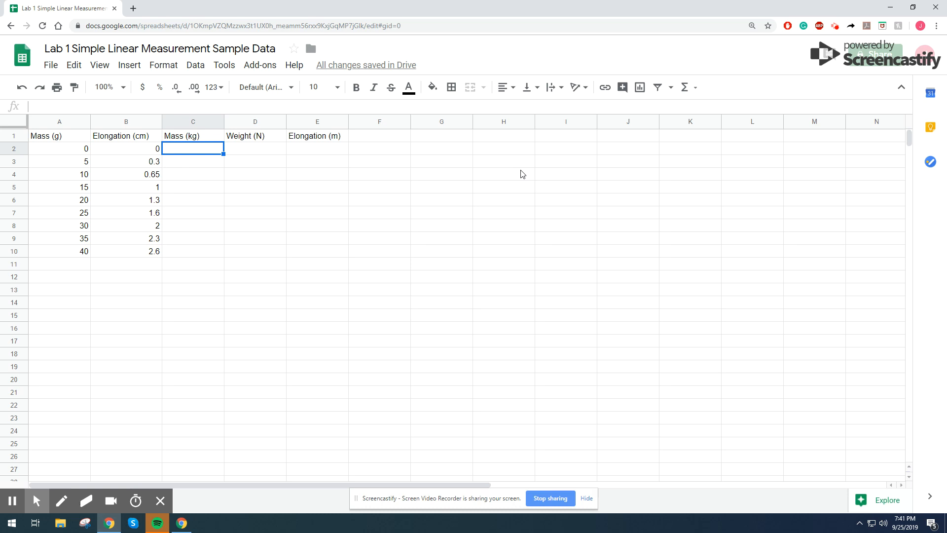
pyautogui.write('=')
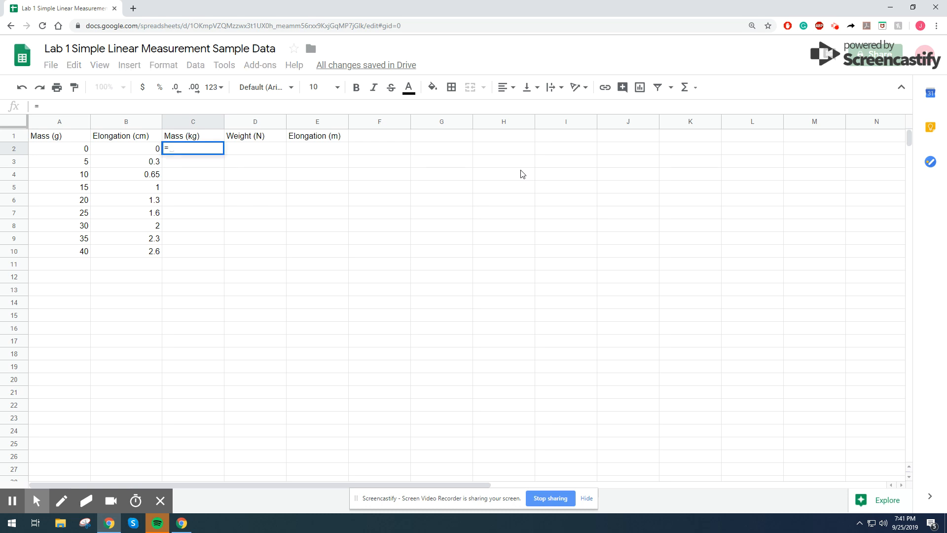
pyautogui.click(78, 149)
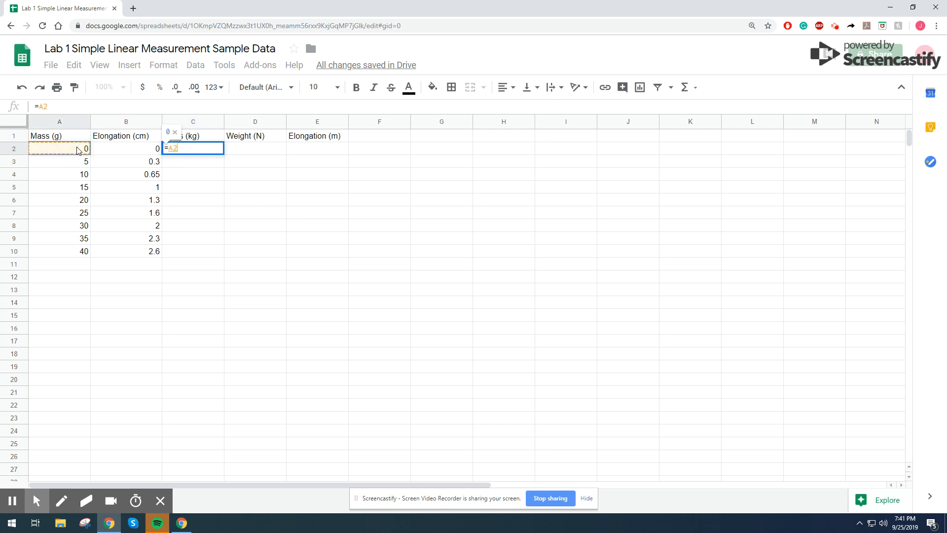
pyautogui.write('/1000')
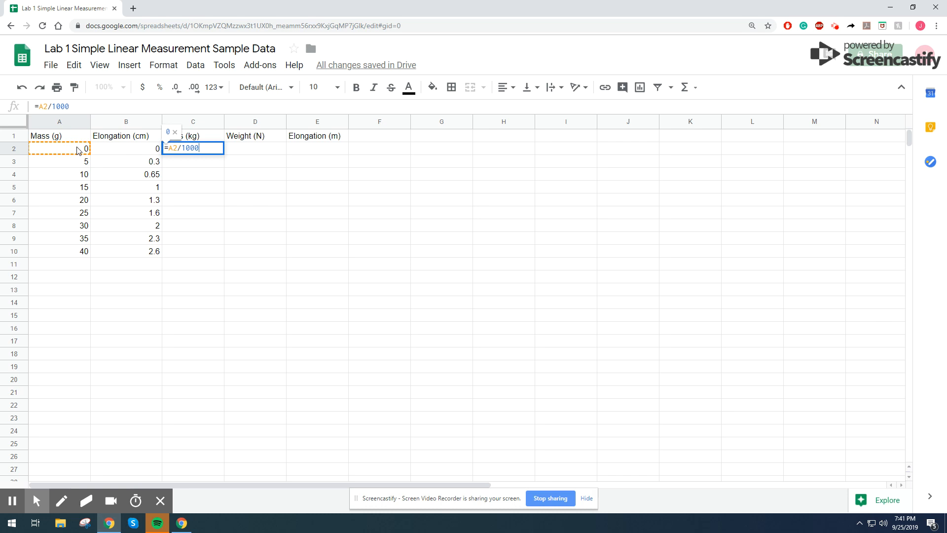
pyautogui.press('Return')
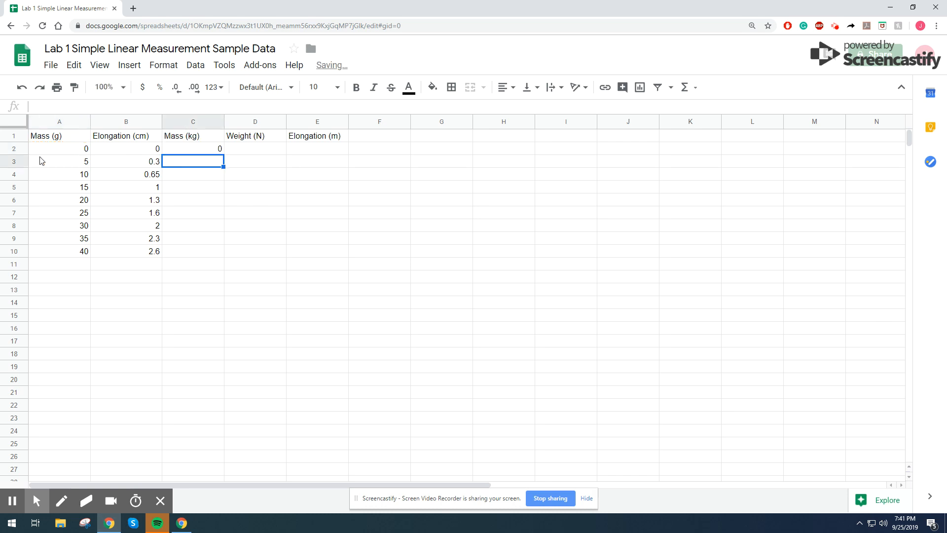
pyautogui.click(213, 151)
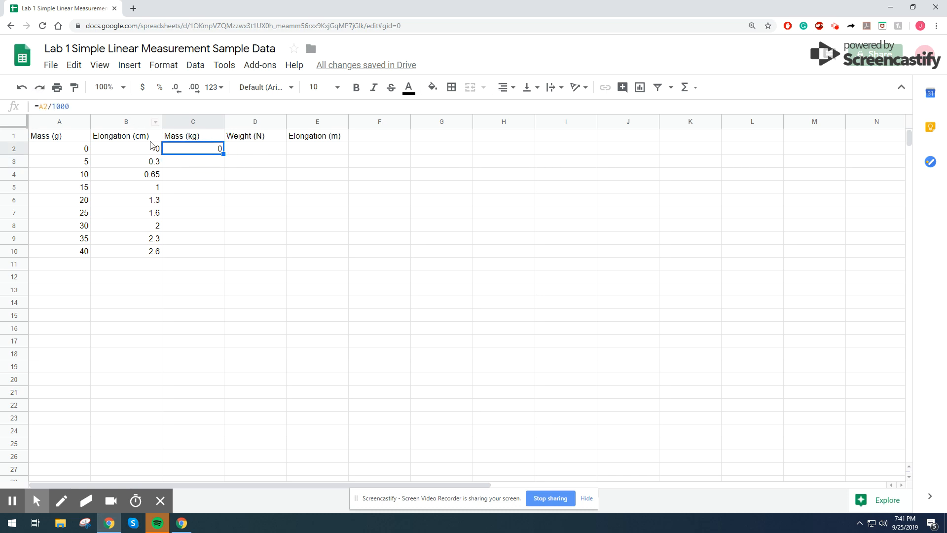
pyautogui.doubleClick(222, 153)
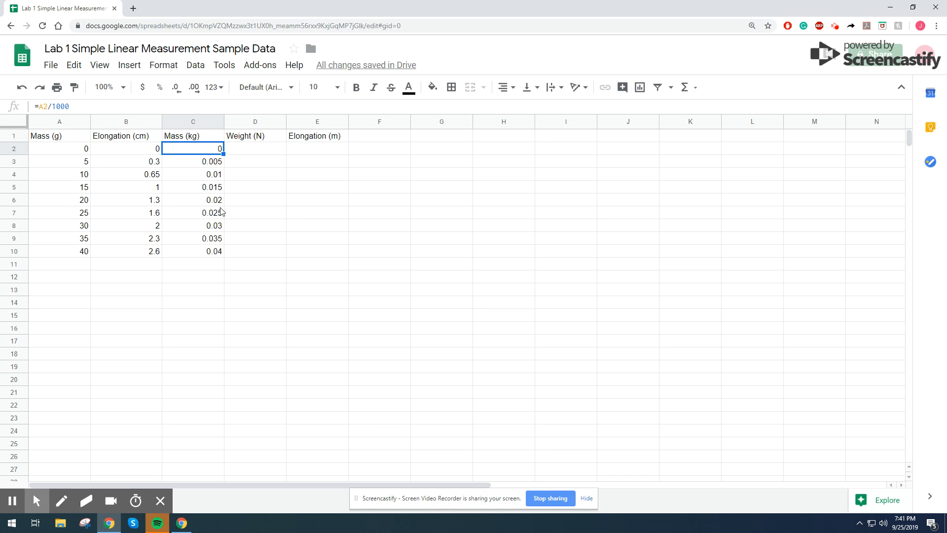
# - Check the copied mass formulas in column C against their source values in column A
pyautogui.click(216, 163)
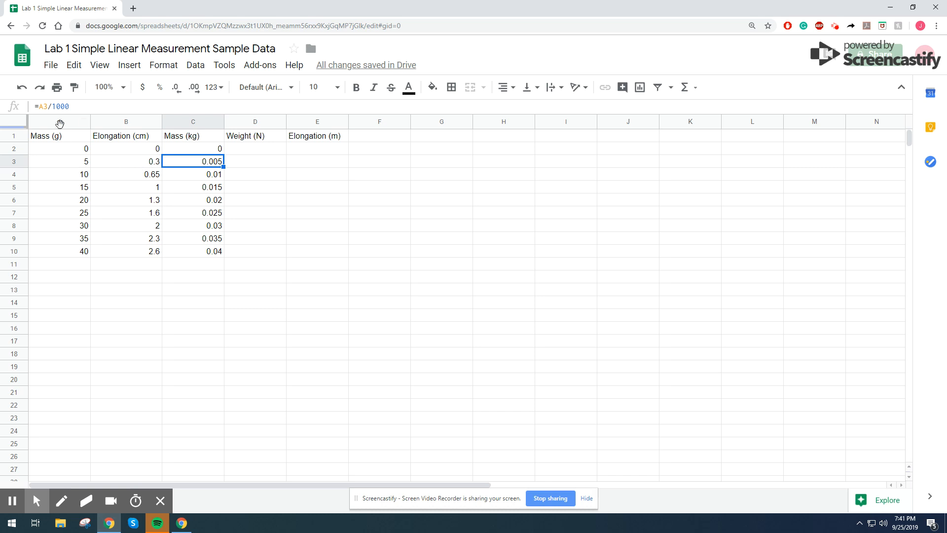
pyautogui.click(58, 164)
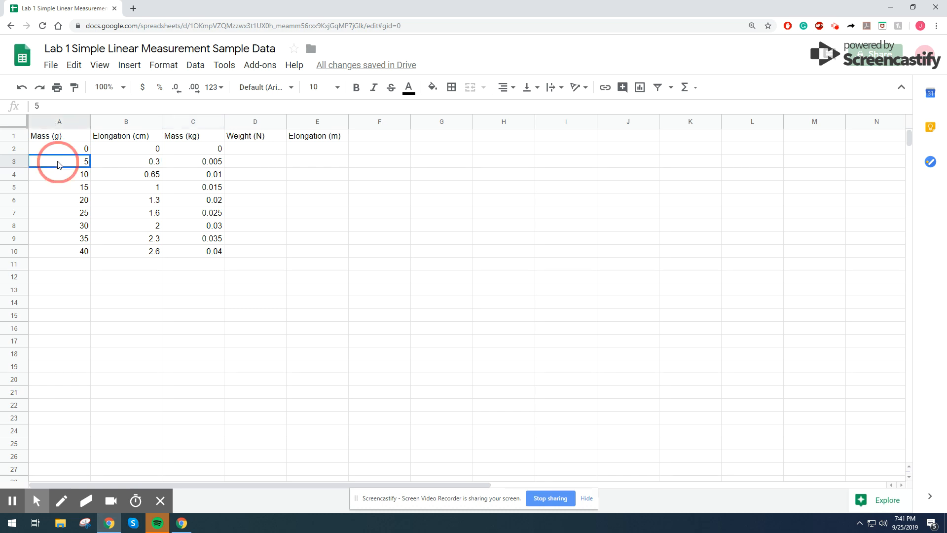
pyautogui.click(191, 177)
pyautogui.click(78, 178)
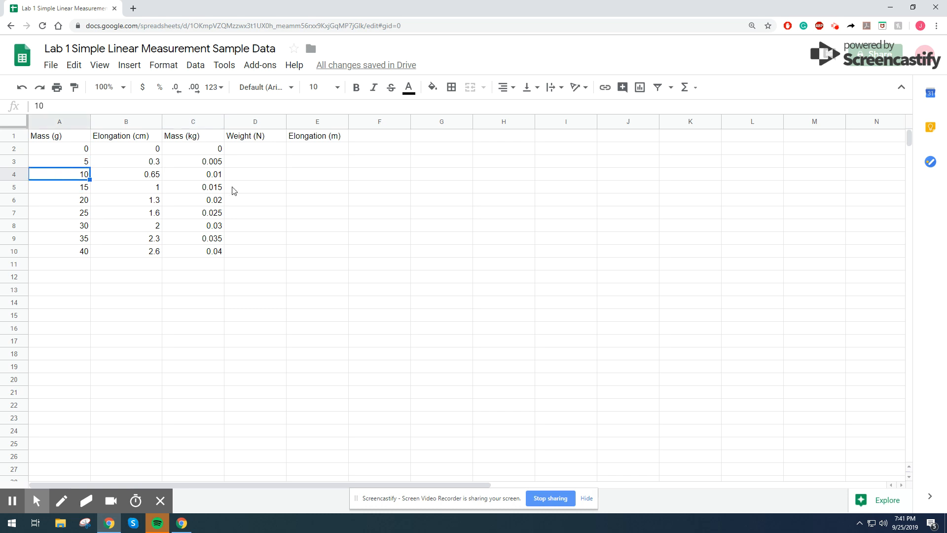
pyautogui.click(220, 190)
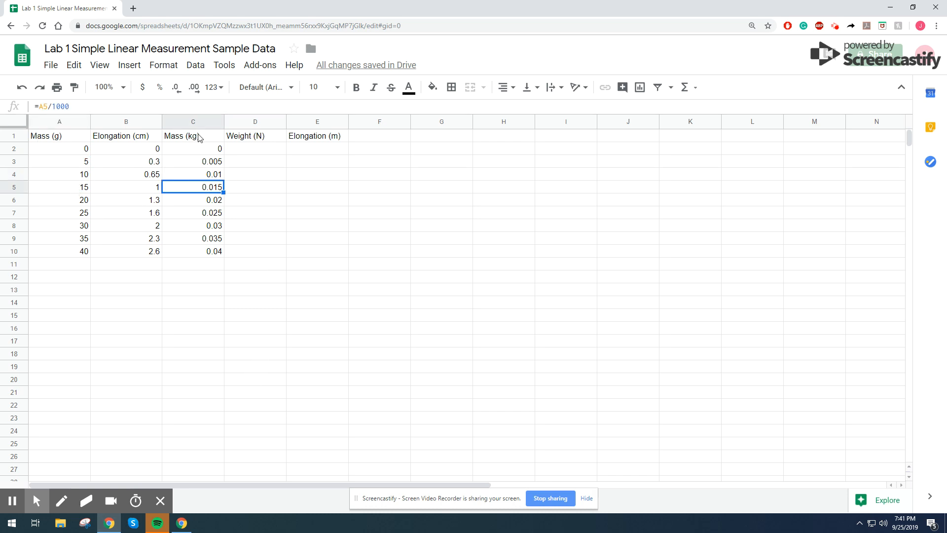
# - Enter the formula =C2*9.81 in D2 for weight and fill it down to row 10
pyautogui.click(238, 153)
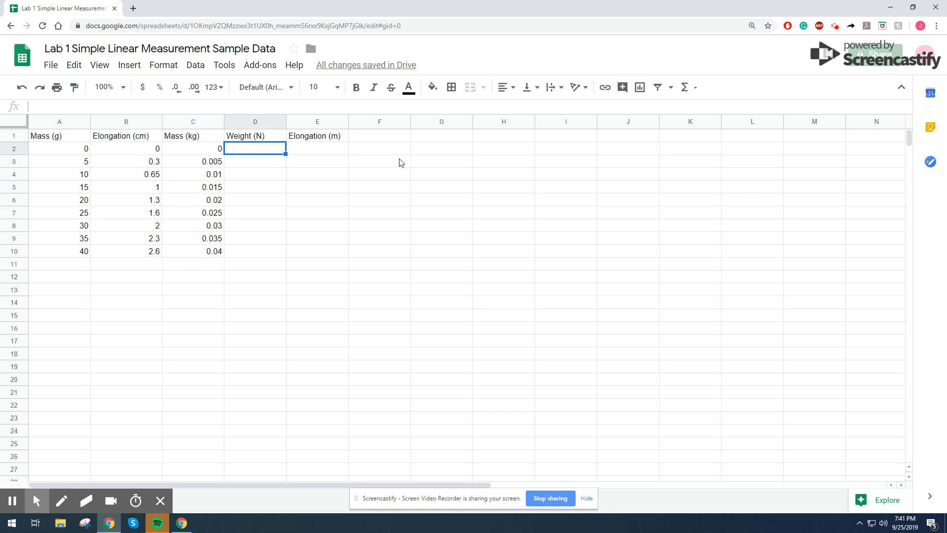
pyautogui.write('=')
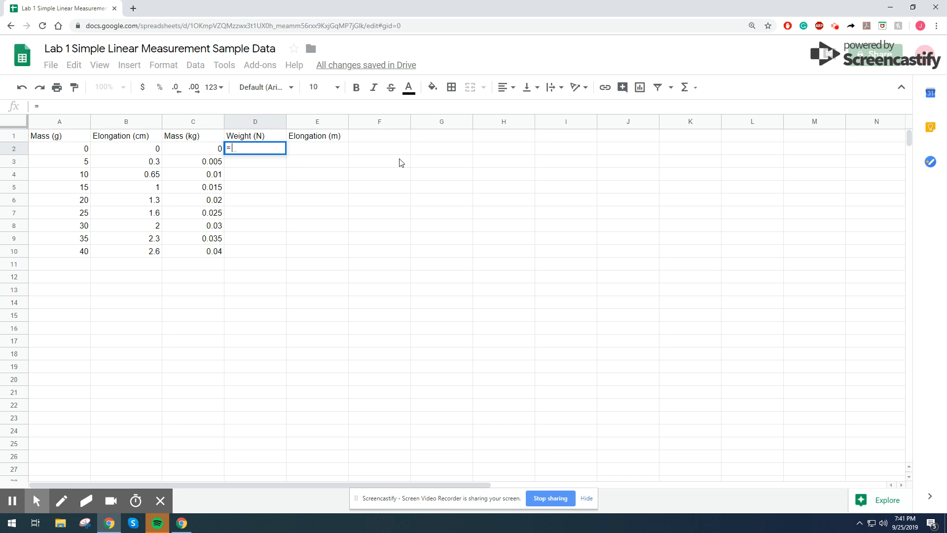
pyautogui.click(199, 152)
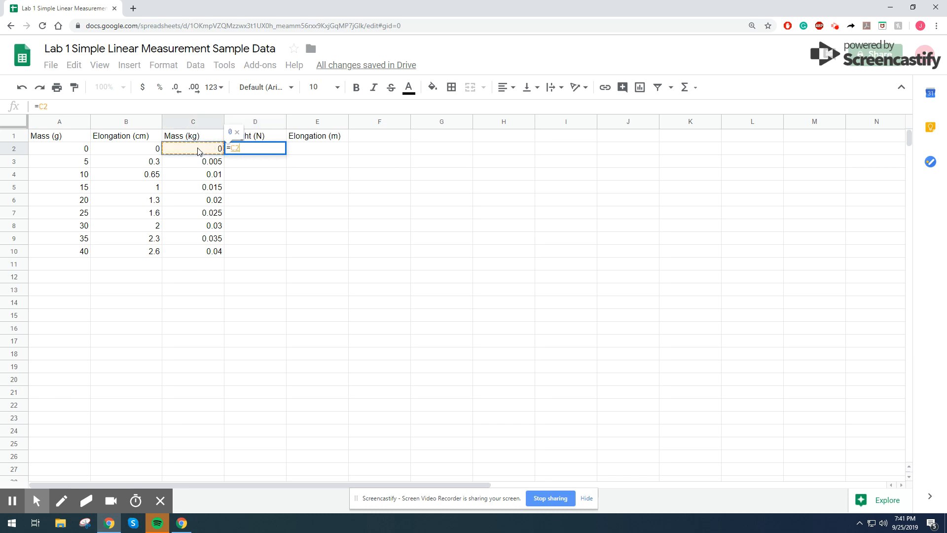
pyautogui.write('*9.81')
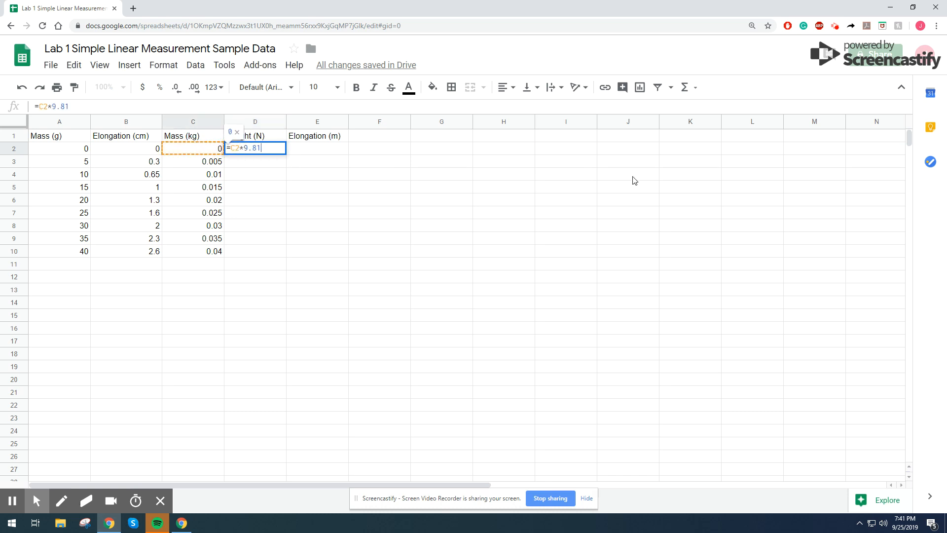
pyautogui.press('Return')
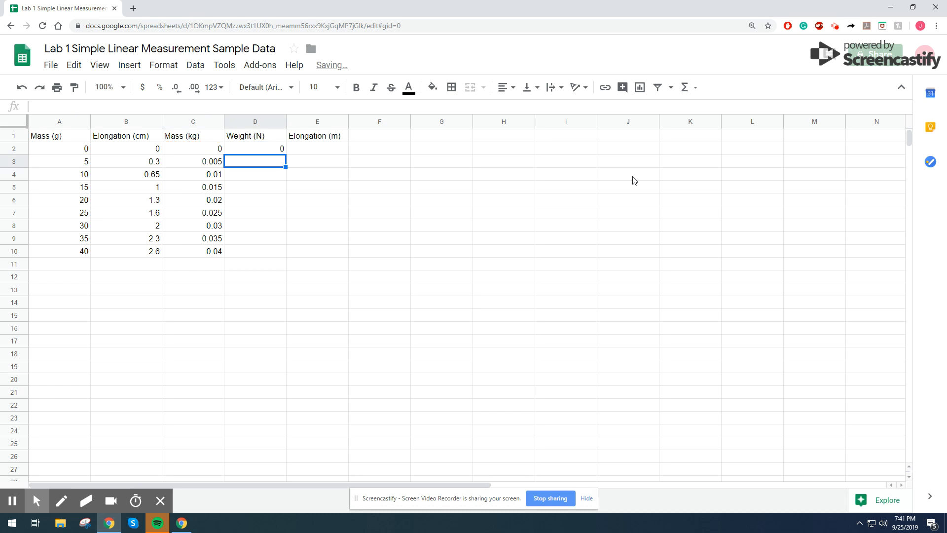
pyautogui.click(281, 153)
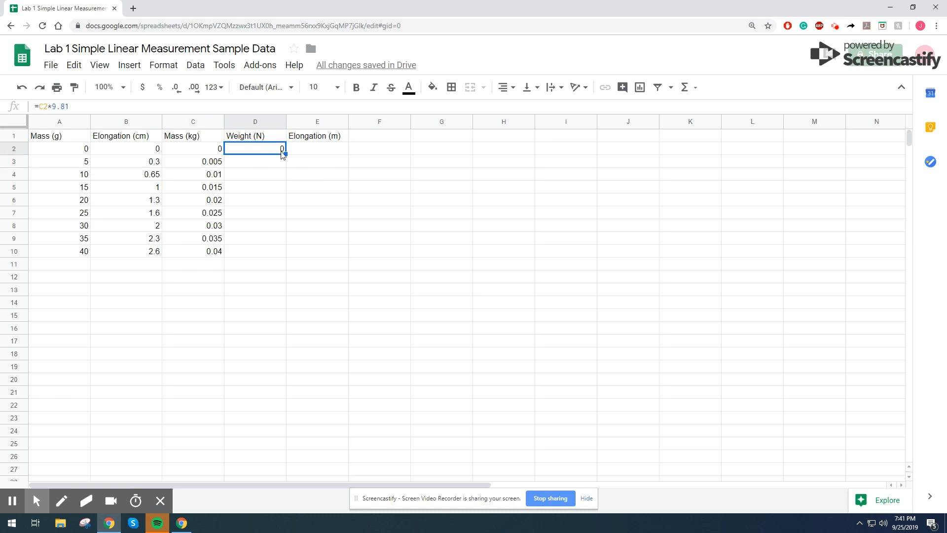
pyautogui.moveTo(286, 153); pyautogui.dragTo(286, 256)
pyautogui.click(425, 178)
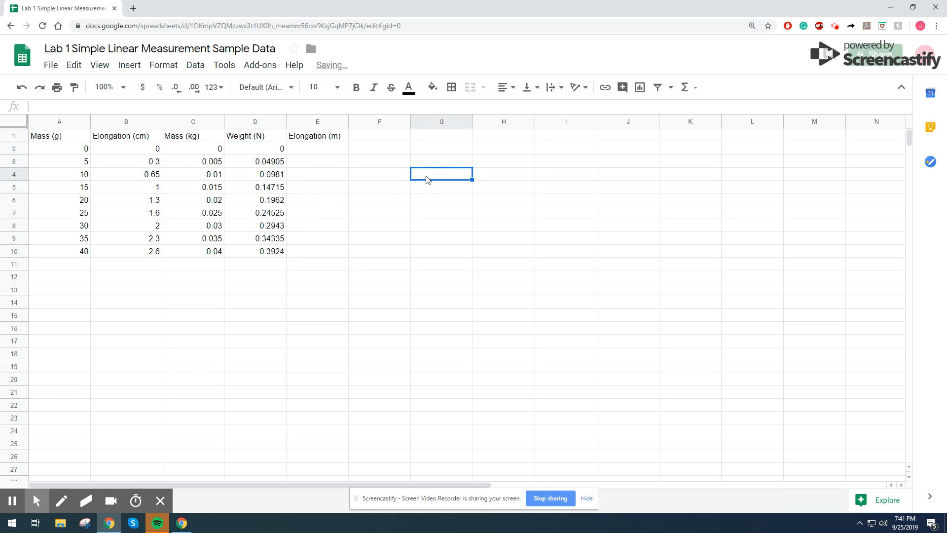
# - Enter the formula =B2/100 in E2 to convert elongation to metres and fill it down to row 10
pyautogui.click(276, 150)
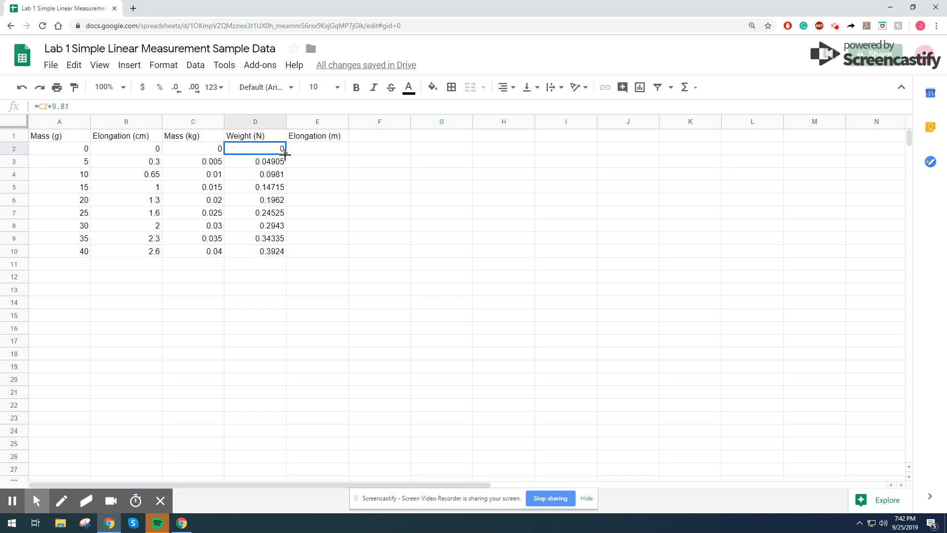
pyautogui.click(305, 150)
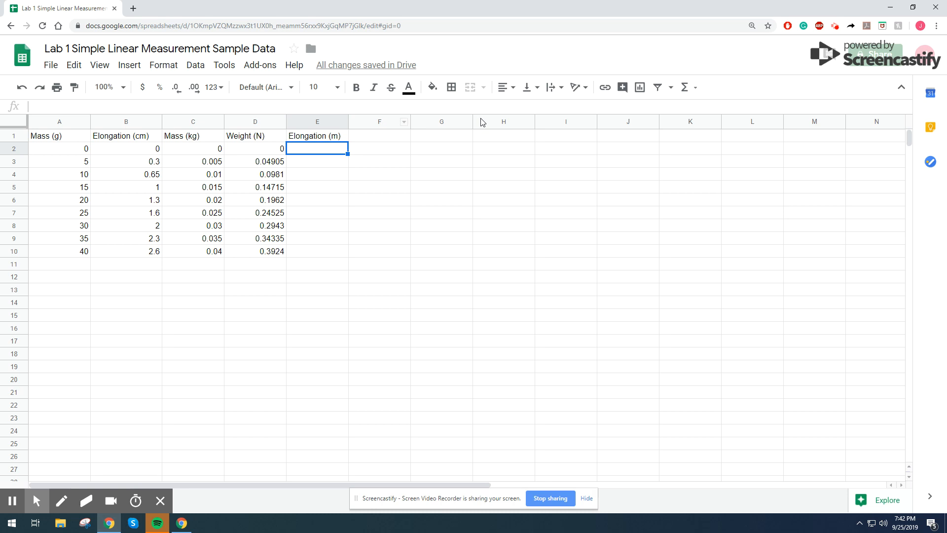
pyautogui.write('=')
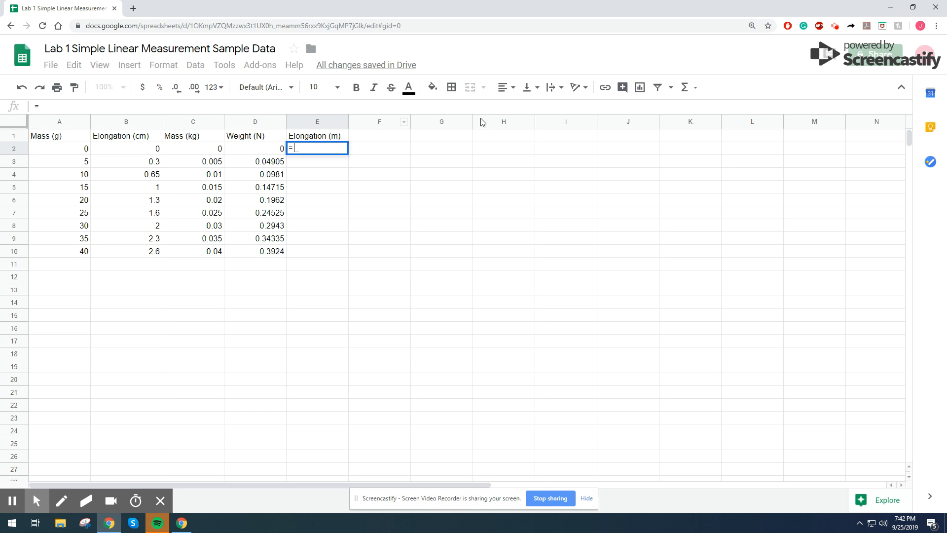
pyautogui.click(114, 153)
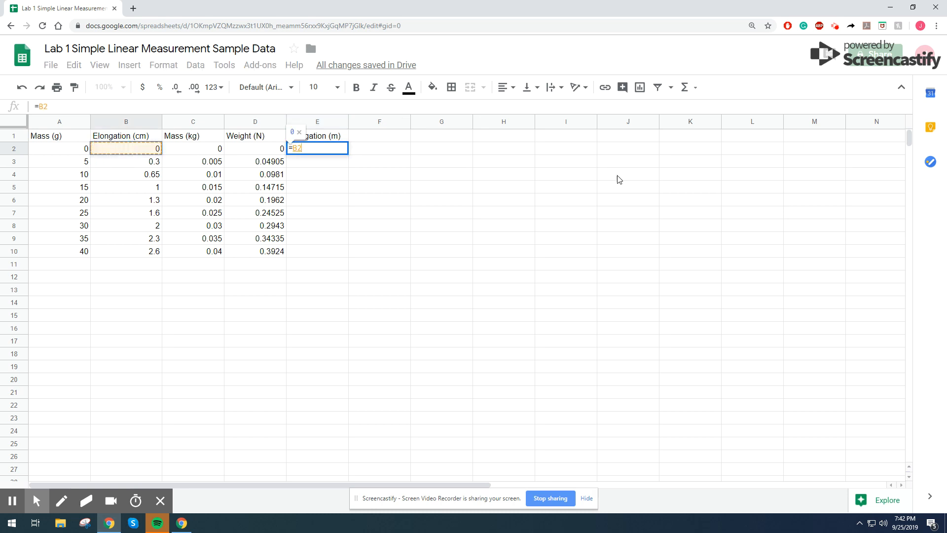
pyautogui.write('/100')
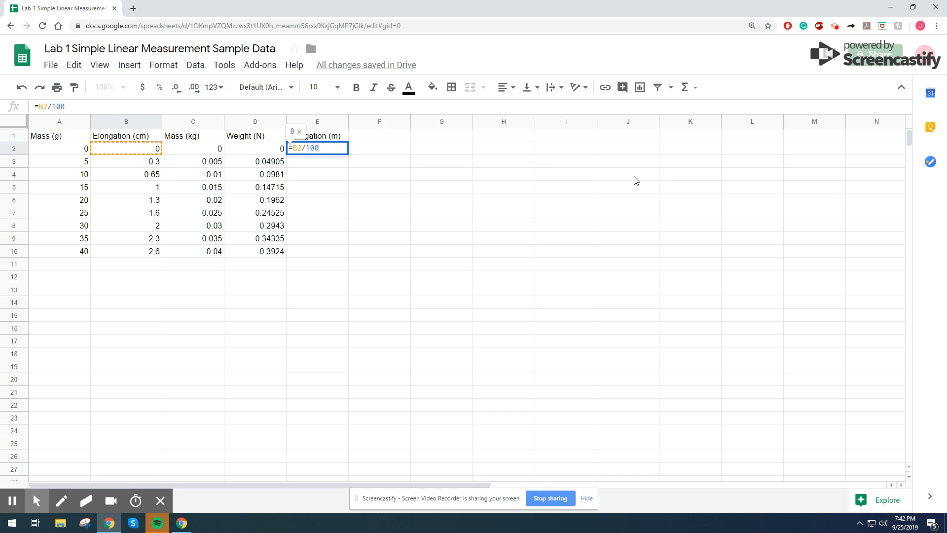
pyautogui.press('Return')
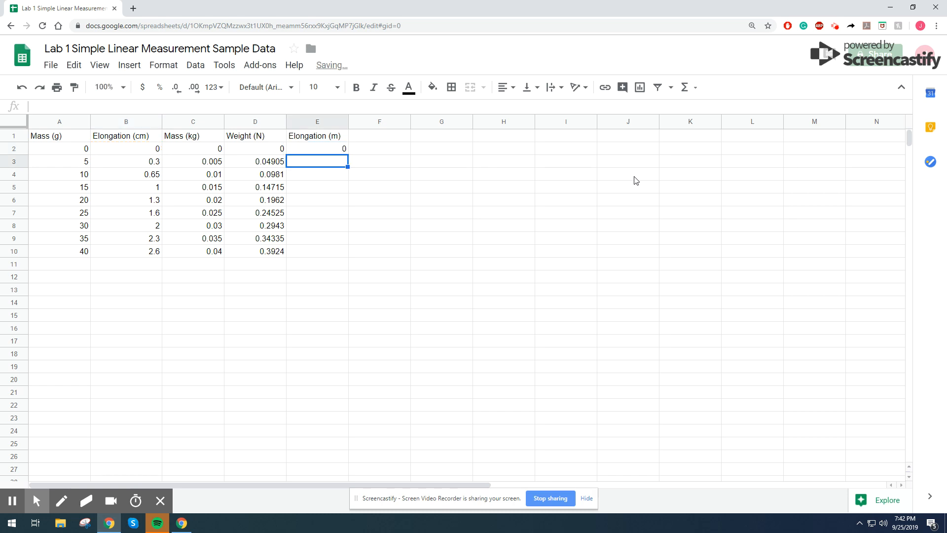
pyautogui.click(318, 150)
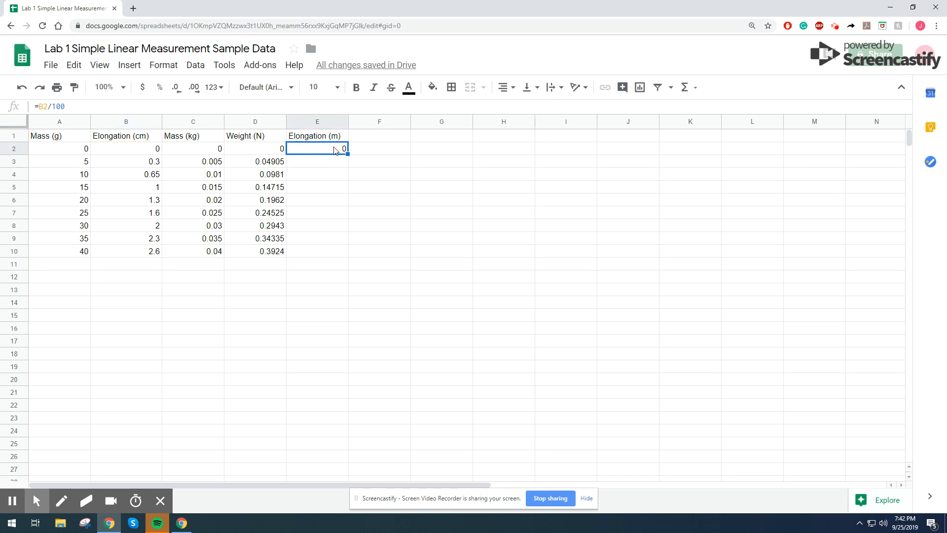
pyautogui.doubleClick(348, 153)
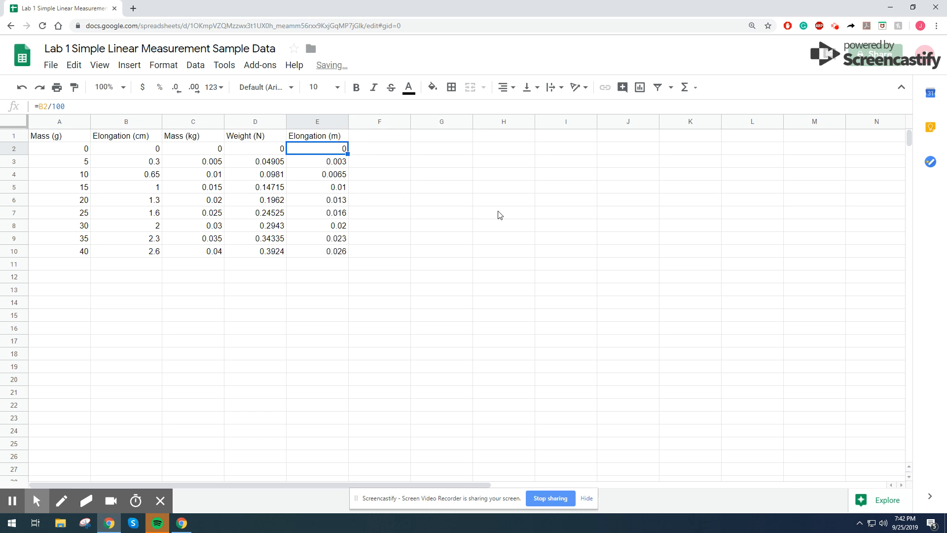
# - Insert a new chart and move it beside the data table
pyautogui.click(587, 240)
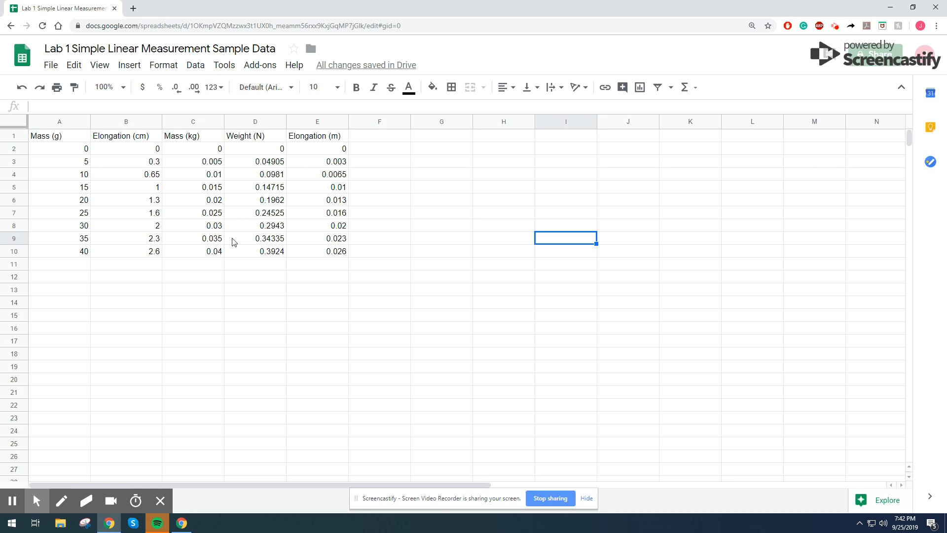
pyautogui.click(524, 200)
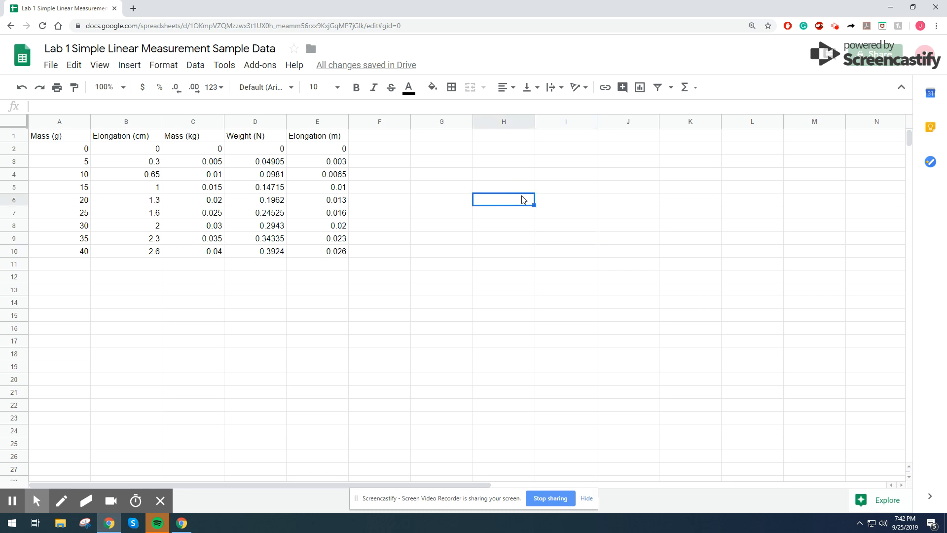
pyautogui.click(129, 69)
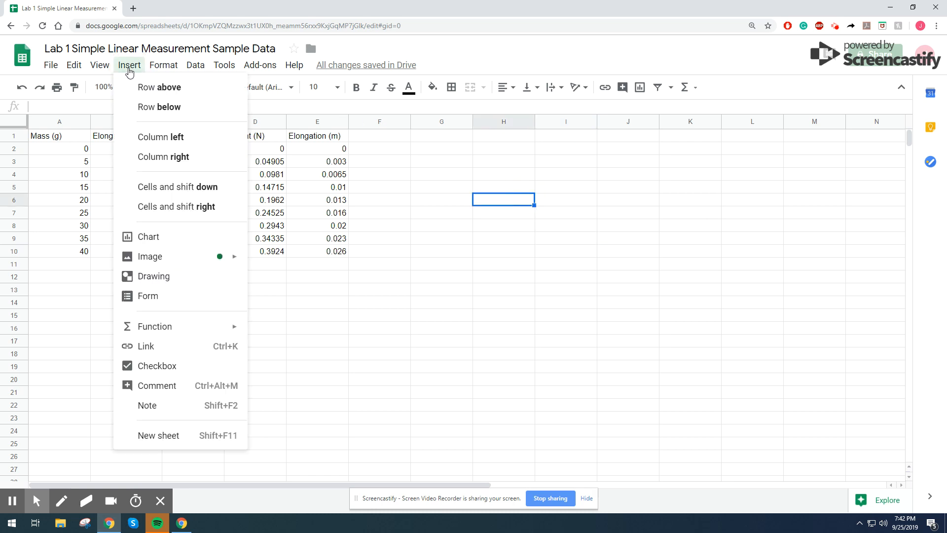
pyautogui.click(146, 238)
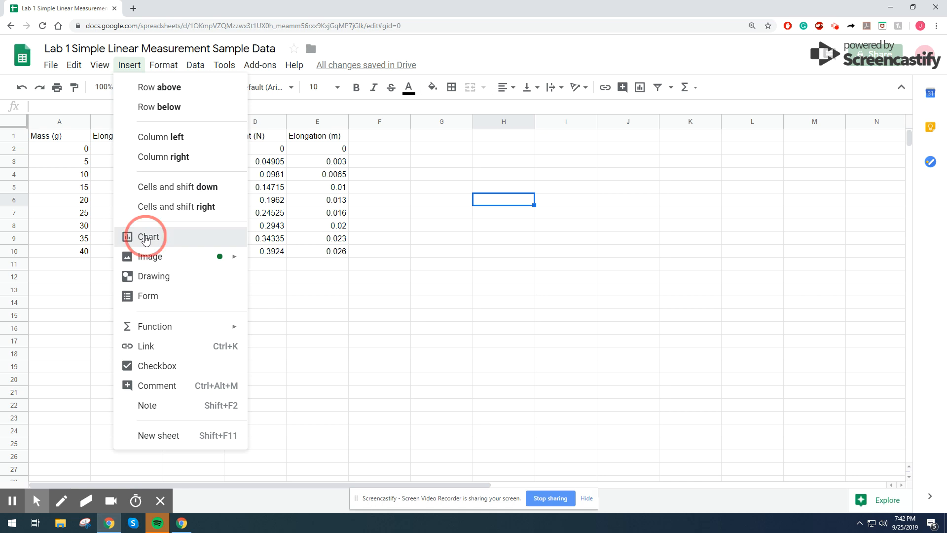
pyautogui.moveTo(376, 286); pyautogui.dragTo(572, 251)
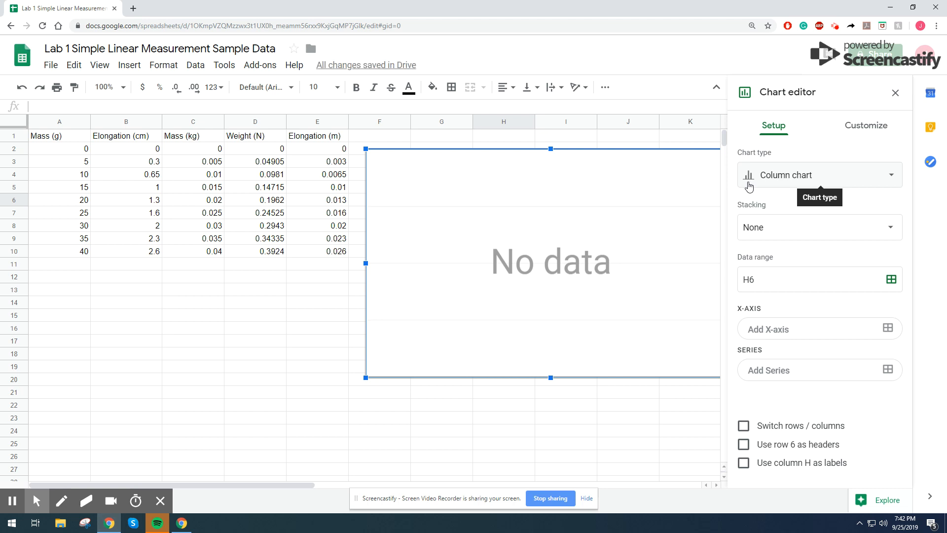
# - Change the chart type to Scatter chart
pyautogui.click(783, 182)
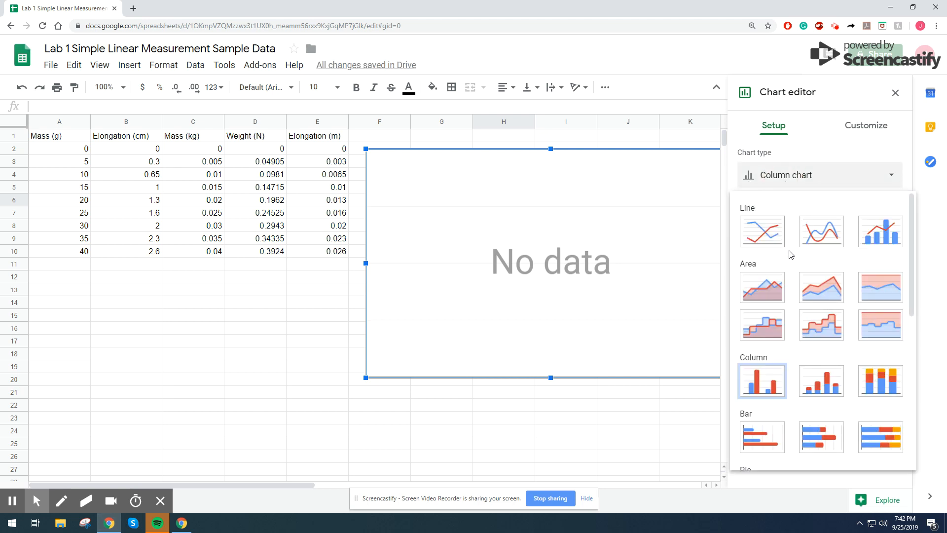
pyautogui.scroll(-4, 791, 254)
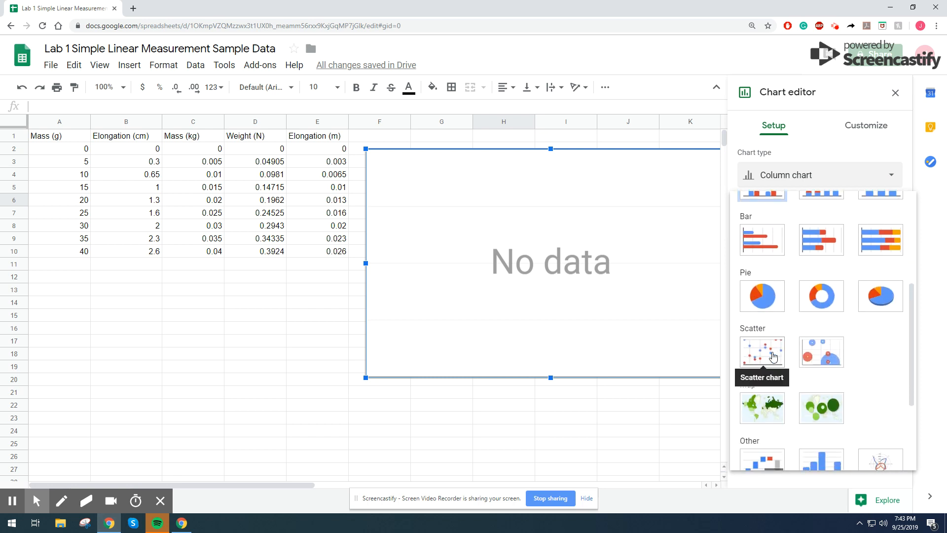
pyautogui.click(772, 356)
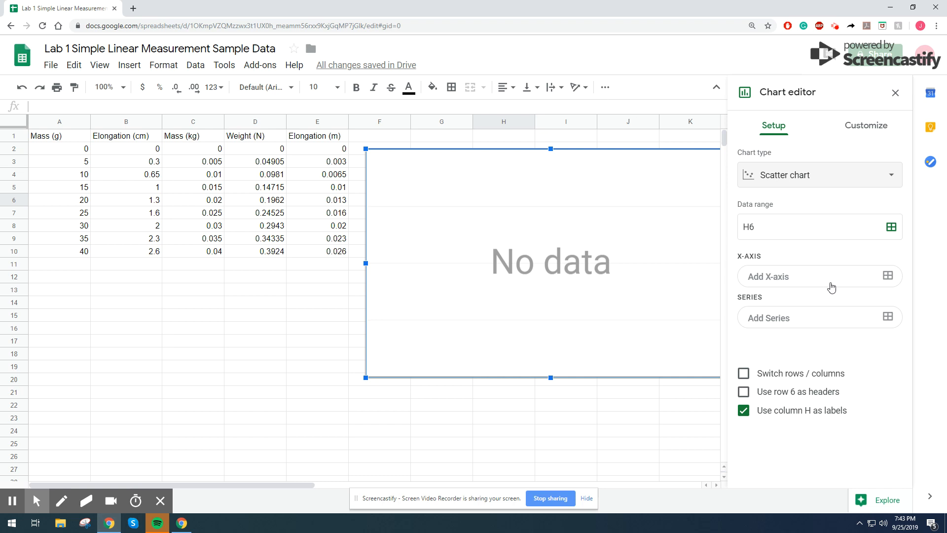
# - Set the chart's X-axis to the Weight (N) column range D1:D10
pyautogui.click(887, 277)
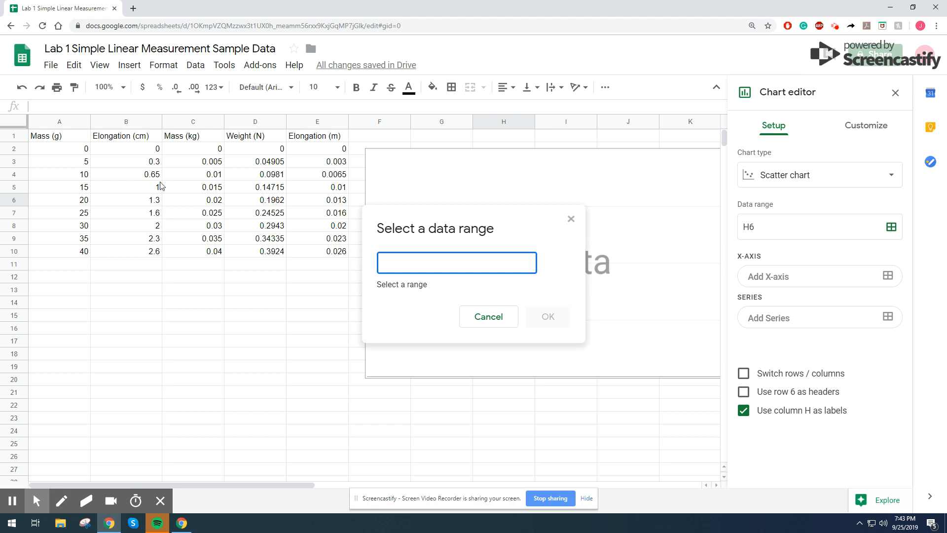
pyautogui.click(251, 137)
pyautogui.moveTo(251, 138); pyautogui.dragTo(255, 252)
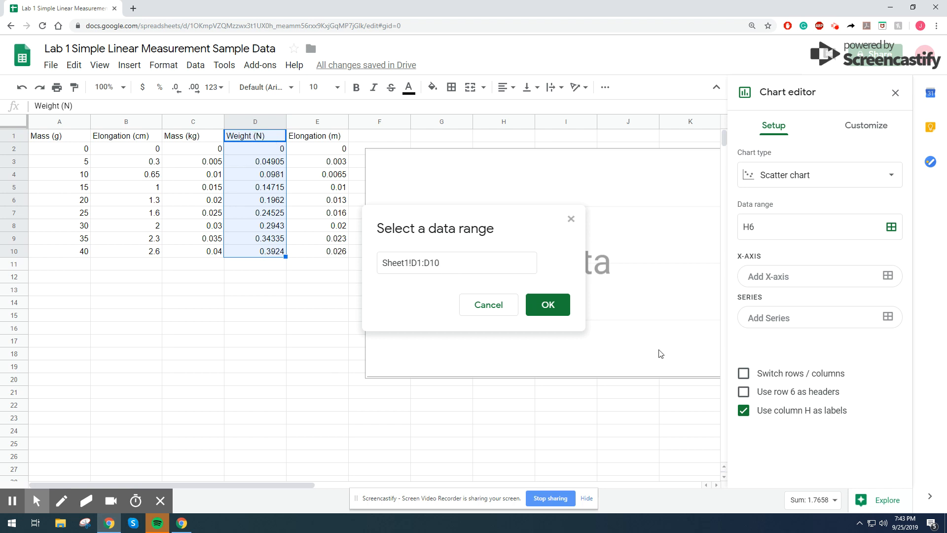
pyautogui.click(552, 310)
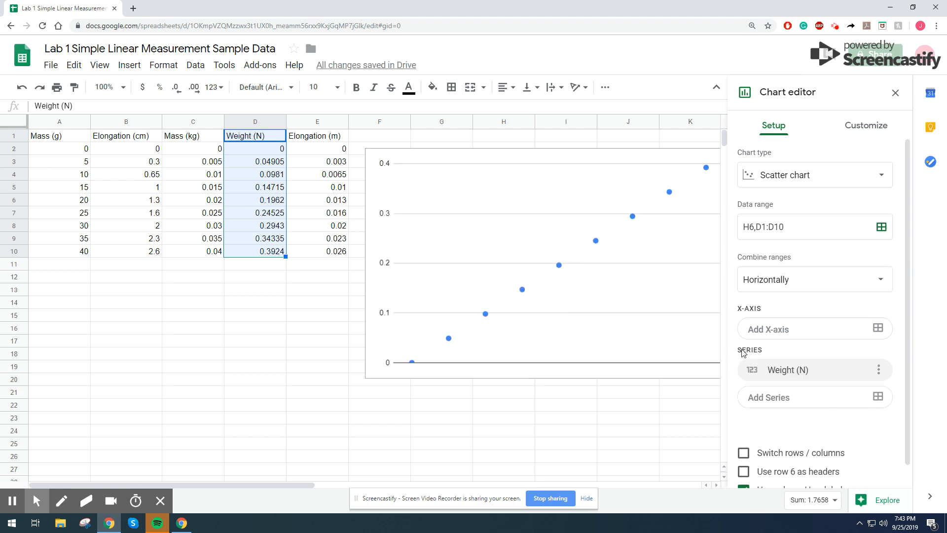
# - Add the Elongation (m) column range E1:E10 as the chart's data series
pyautogui.click(877, 399)
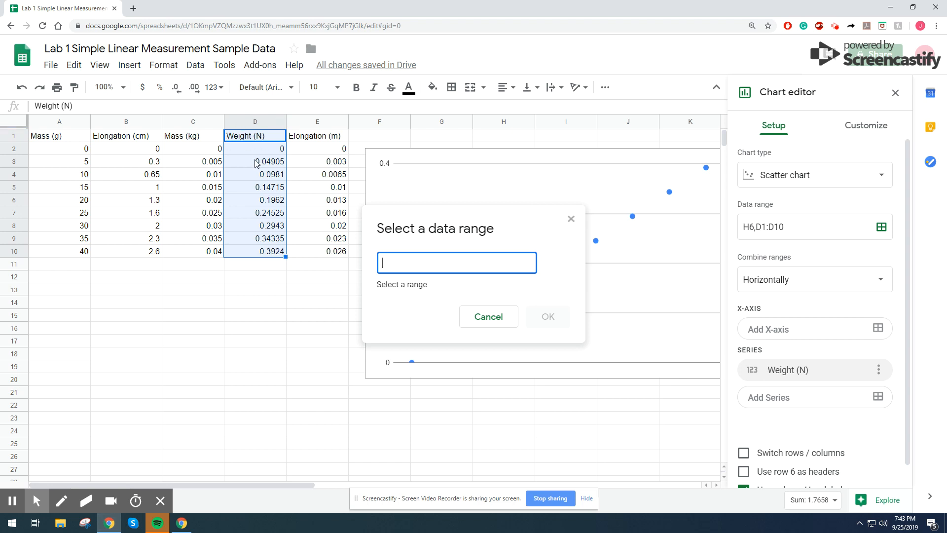
pyautogui.click(303, 138)
pyautogui.moveTo(304, 189); pyautogui.dragTo(315, 254)
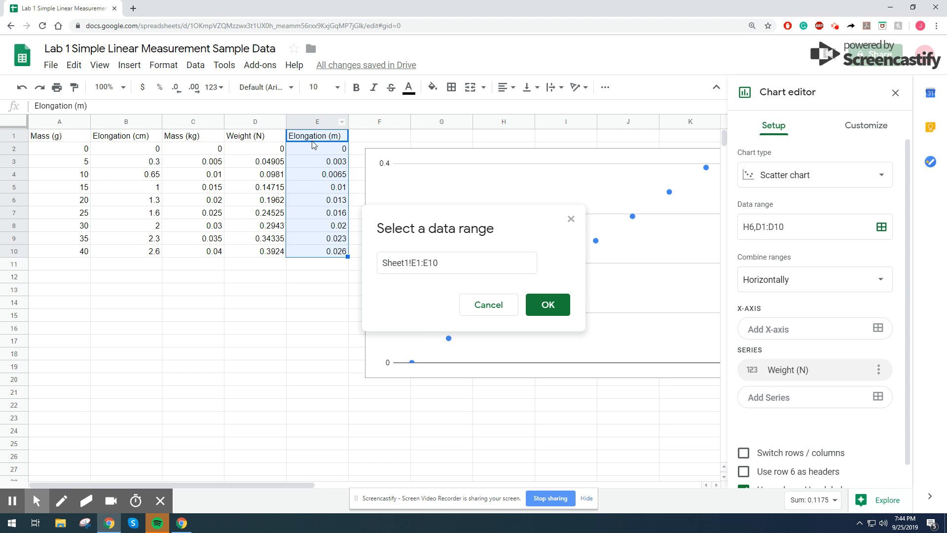
pyautogui.click(549, 305)
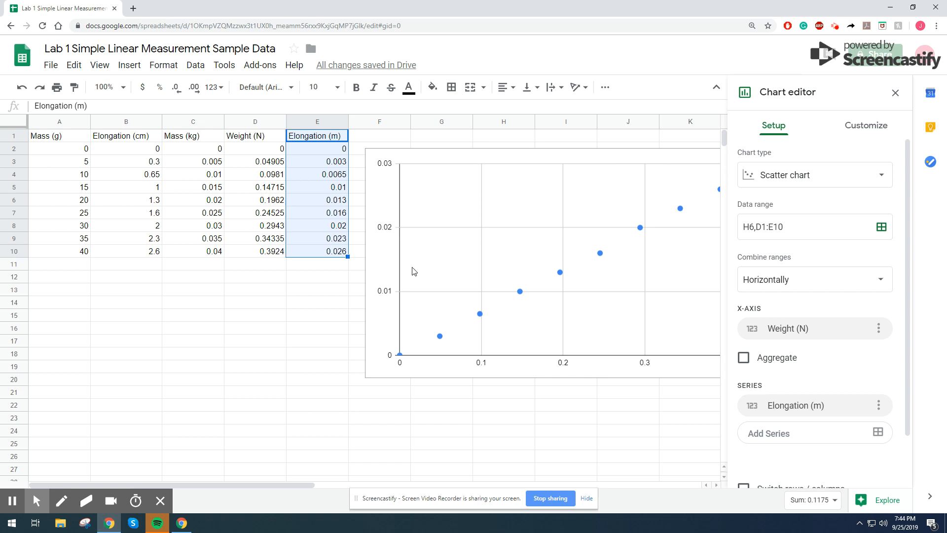
# - Set the chart's vertical axis title to Elongation (m)
pyautogui.click(876, 127)
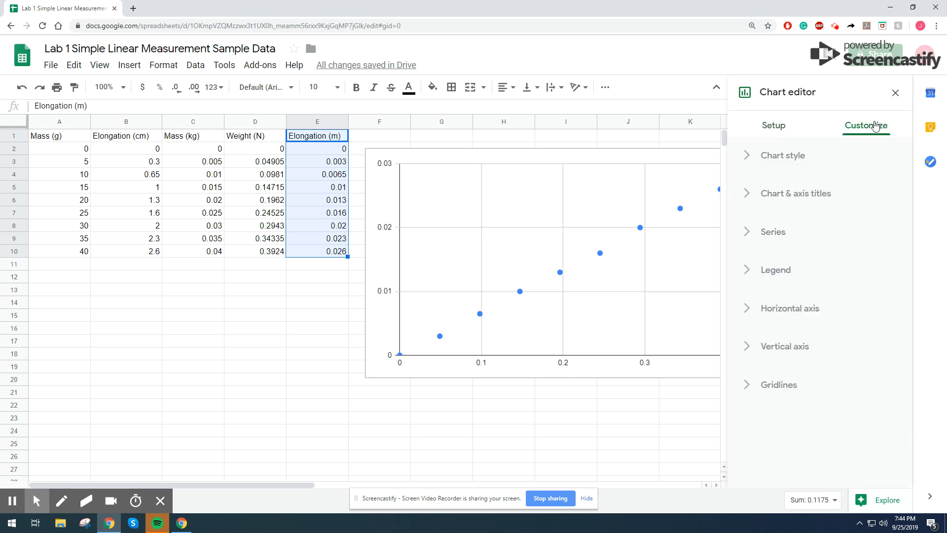
pyautogui.click(763, 193)
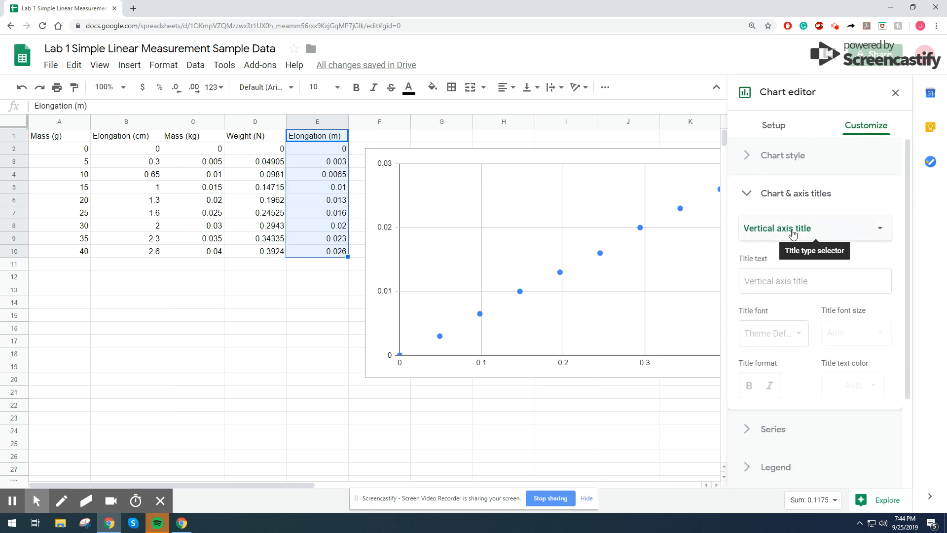
pyautogui.click(788, 279)
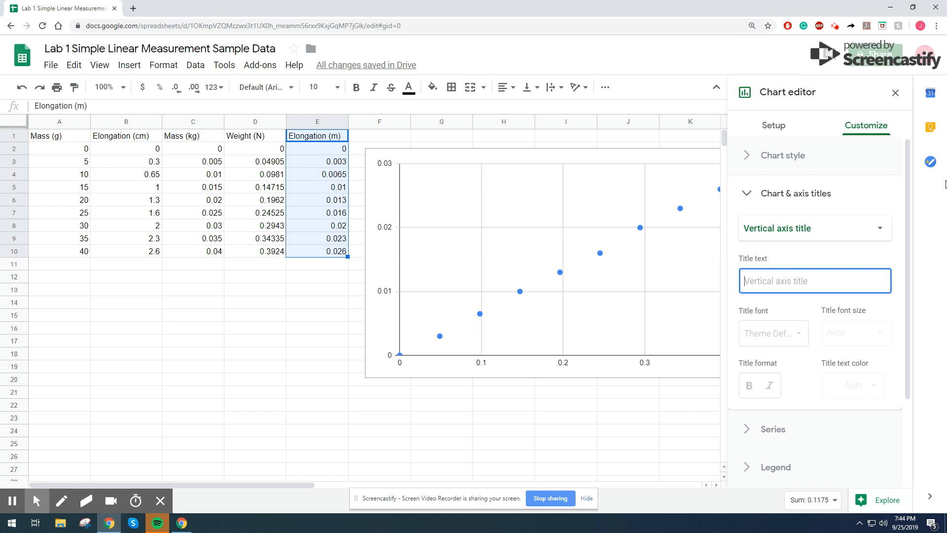
pyautogui.write('Elongation (m')
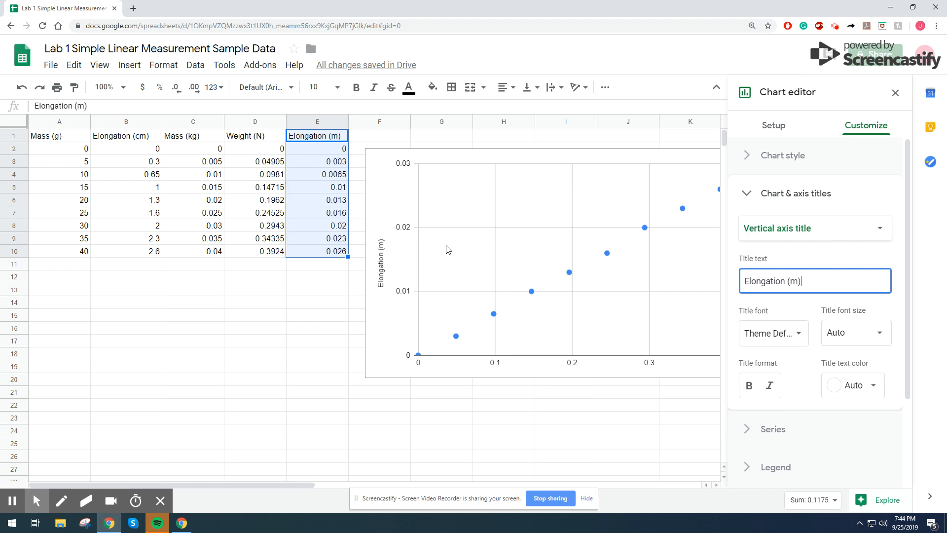
# - Set the chart's horizontal axis title to Weight (N)
pyautogui.click(795, 228)
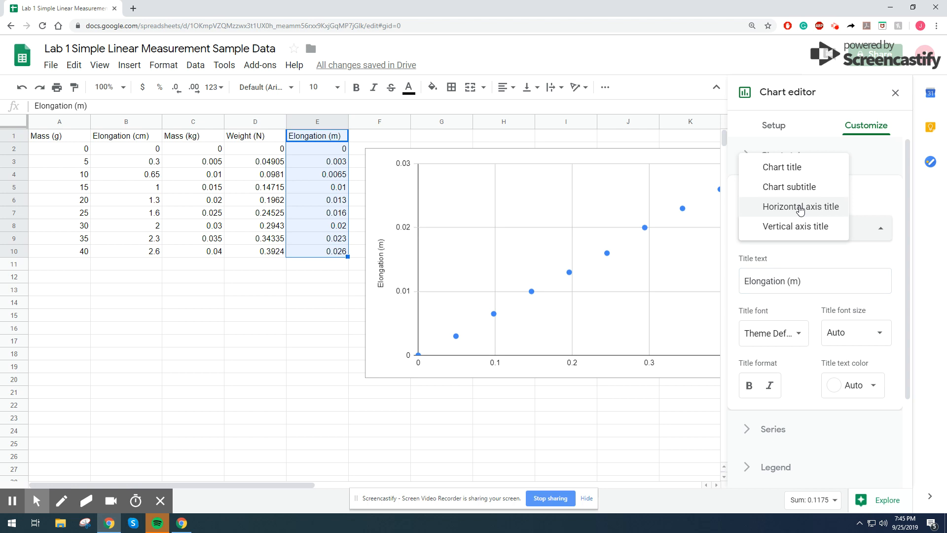
pyautogui.click(800, 207)
pyautogui.click(793, 285)
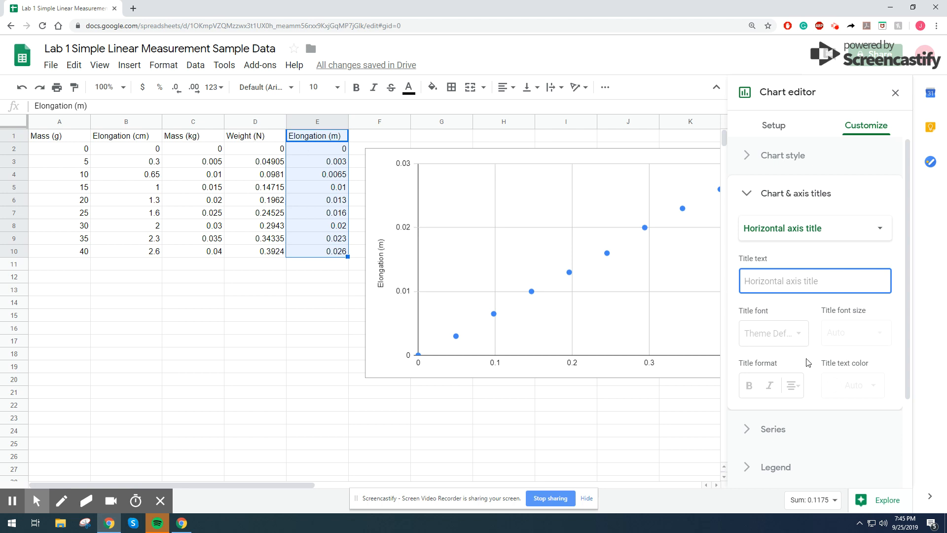
pyautogui.write('Weight *')
pyautogui.press('BackSpace')
pyautogui.write('(N')
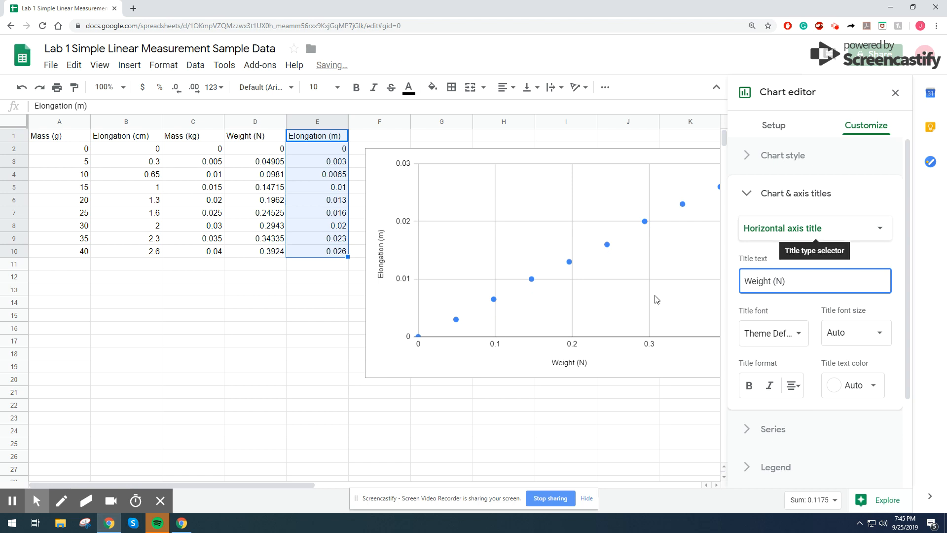
# - Set the chart title to Elongation vs. Weight
pyautogui.click(843, 229)
pyautogui.click(831, 190)
pyautogui.click(811, 288)
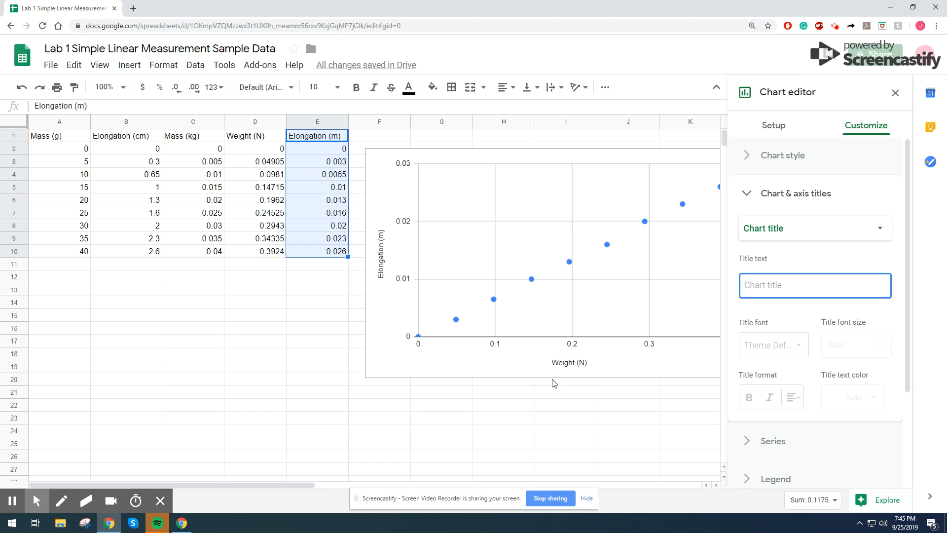
pyautogui.write('Elongation vs.')
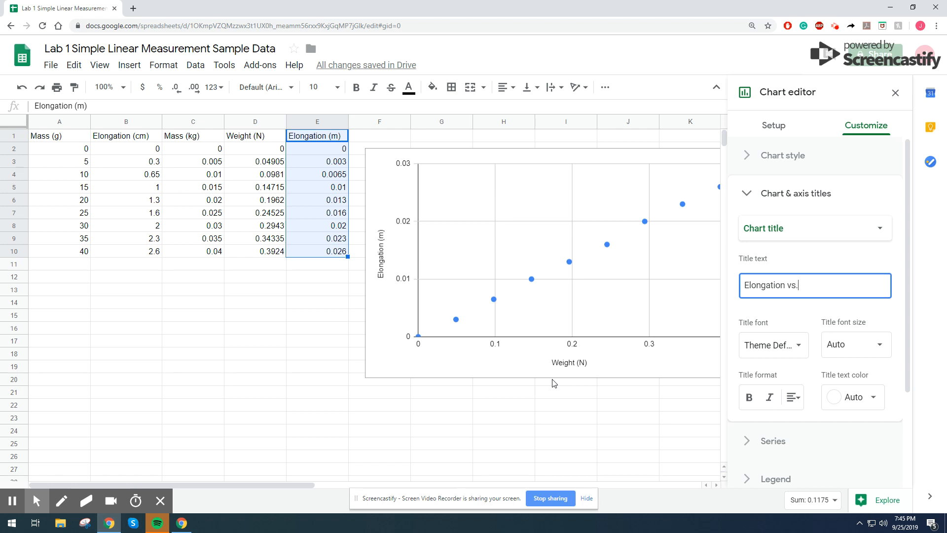
pyautogui.write(' Weight')
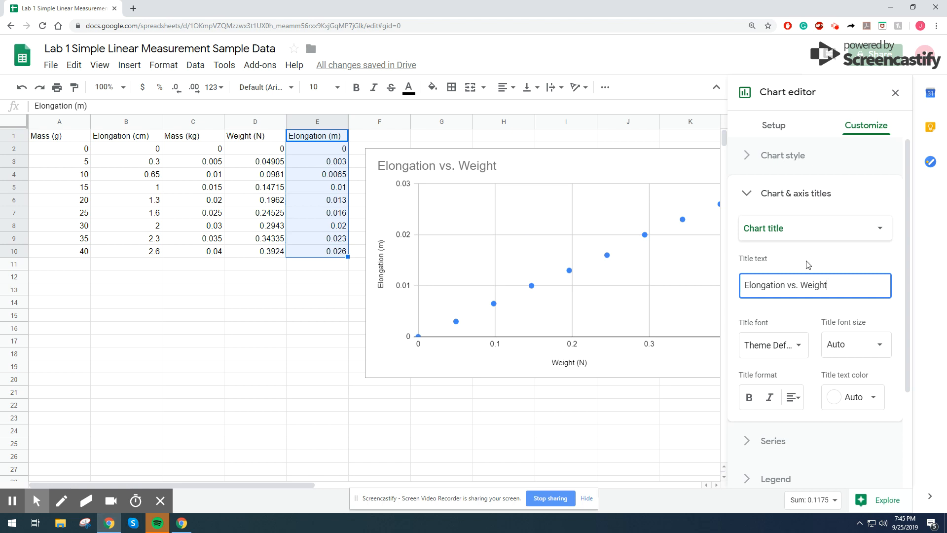
# - Add a trendline to the Elongation (m) series of the chart
pyautogui.click(523, 202)
pyautogui.scroll(-1, 858, 341)
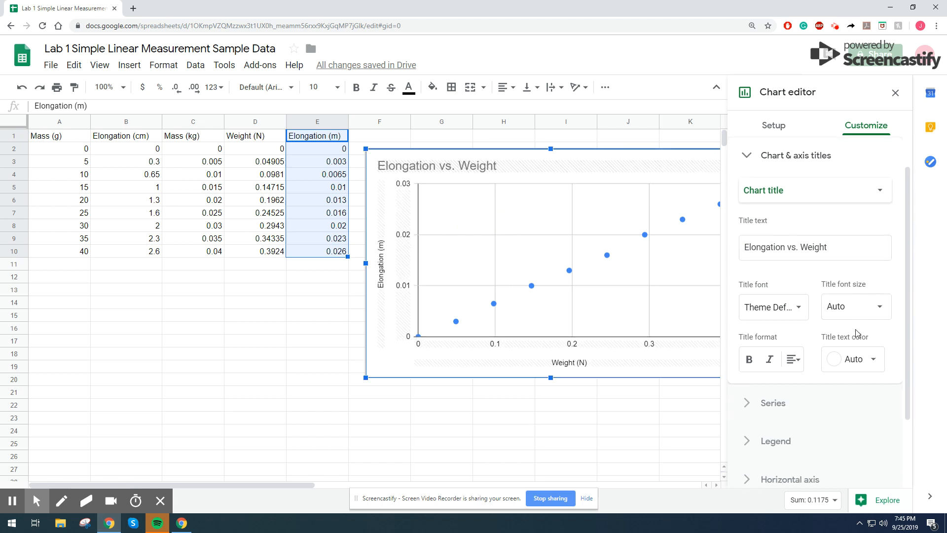
pyautogui.scroll(-2, 800, 441)
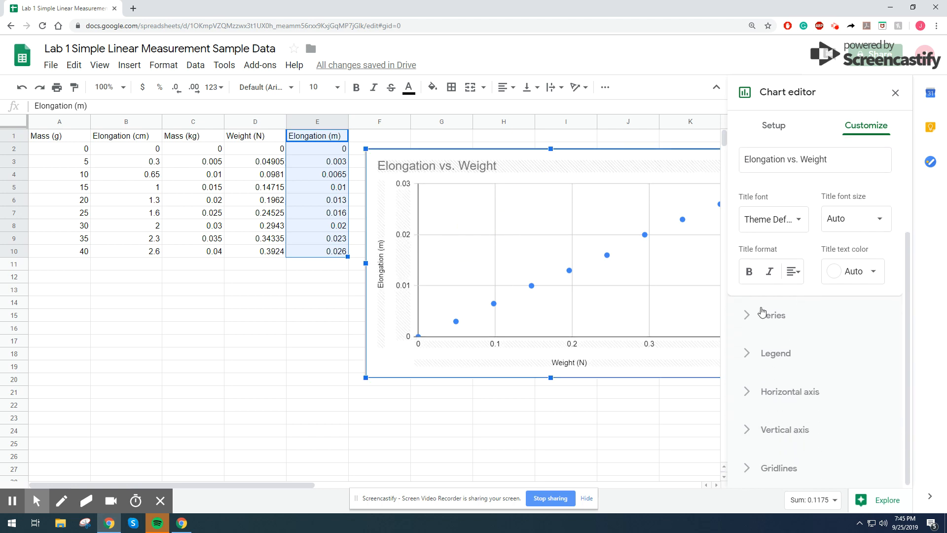
pyautogui.click(750, 323)
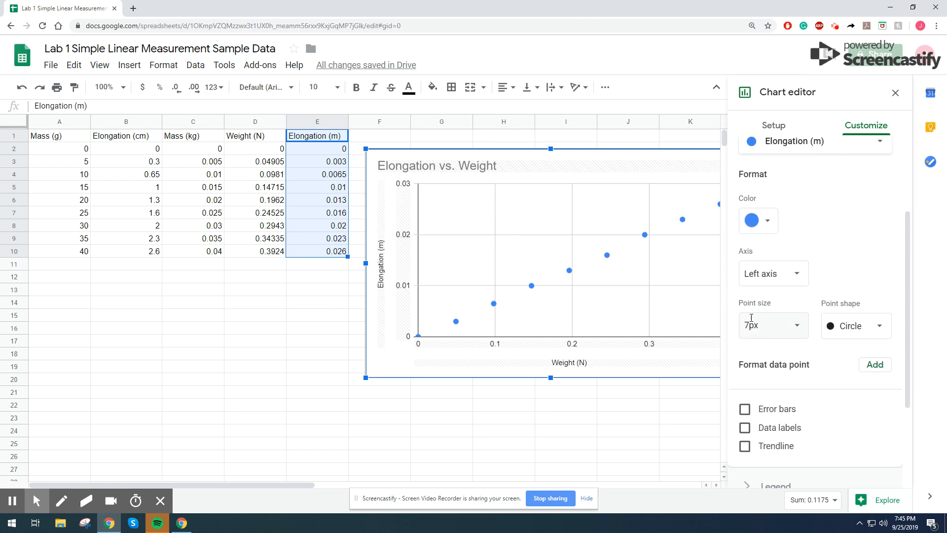
pyautogui.scroll(2, 770, 266)
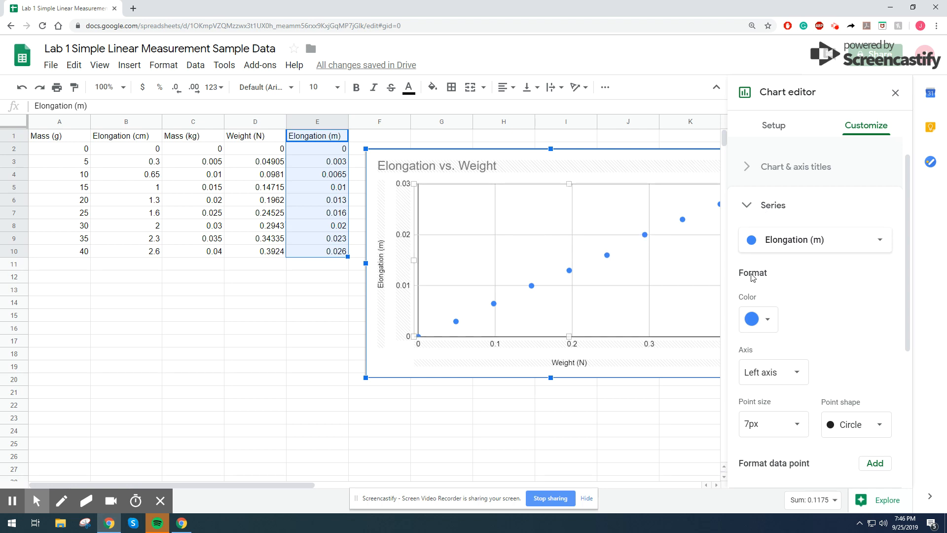
pyautogui.scroll(-2, 833, 375)
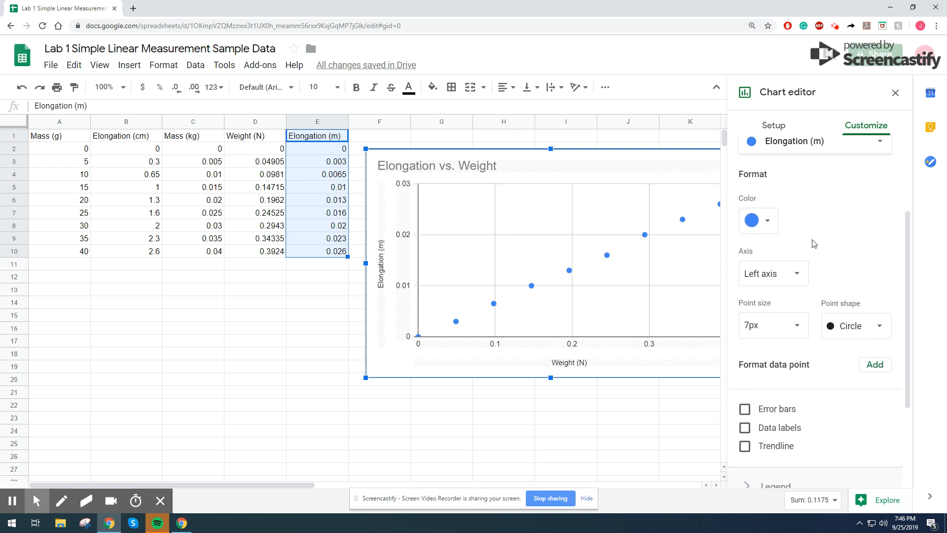
pyautogui.scroll(-2, 815, 287)
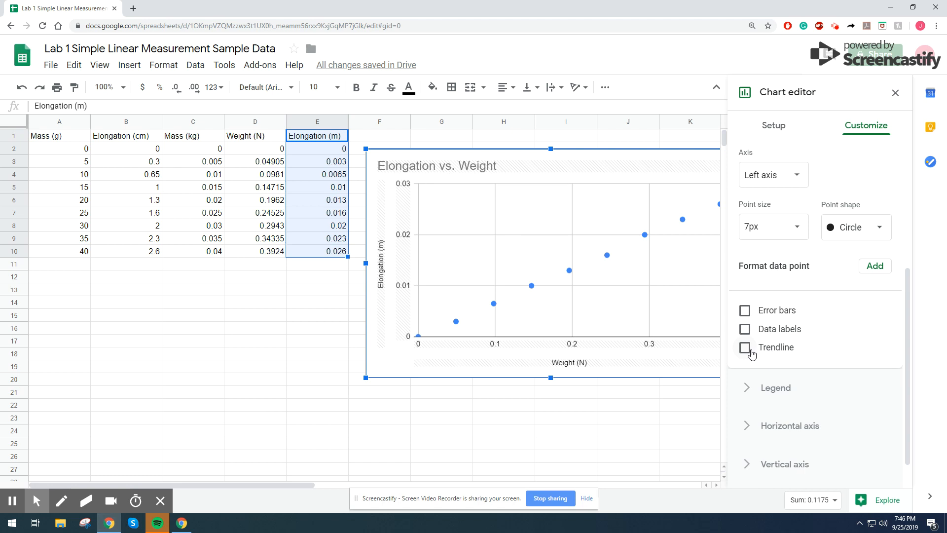
pyautogui.click(750, 353)
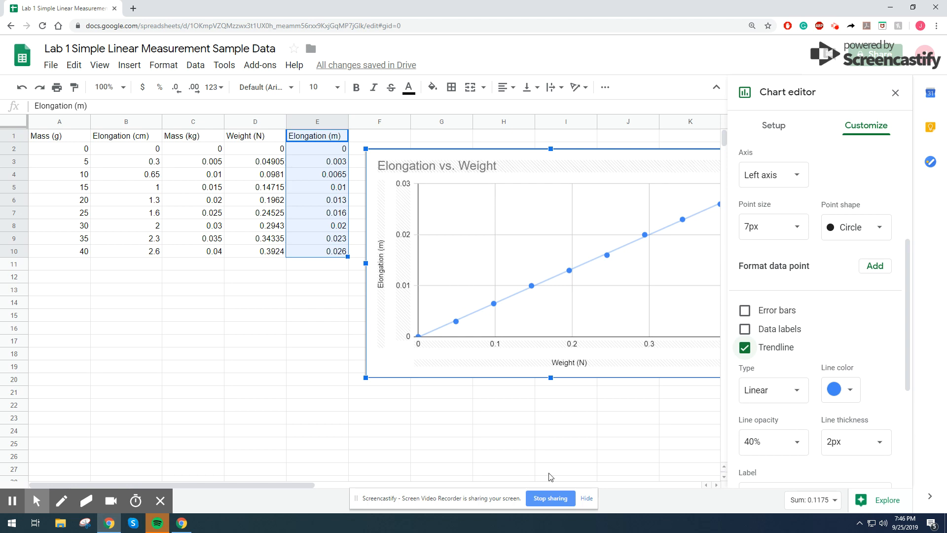
# - Keep the trendline type Linear and set its label to Use Equation
pyautogui.moveTo(298, 489); pyautogui.dragTo(354, 485)
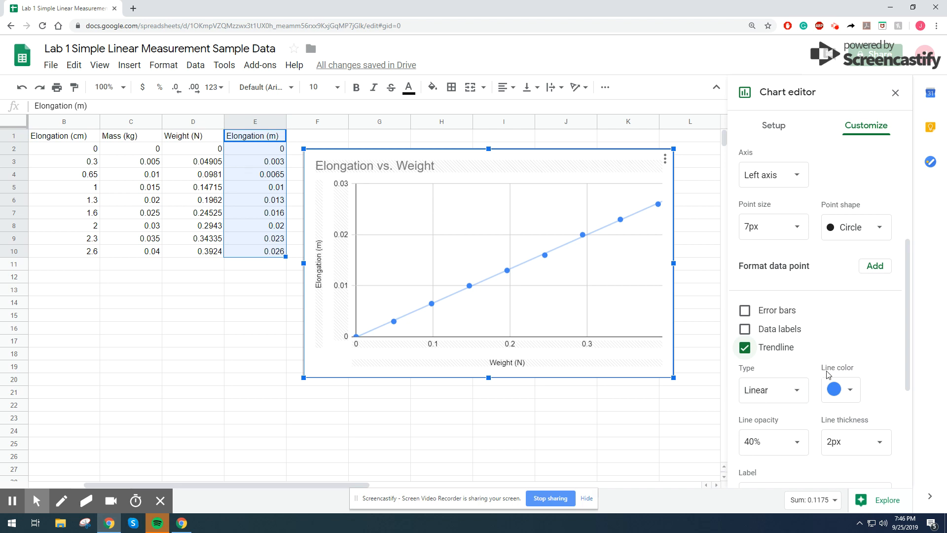
pyautogui.scroll(-2, 844, 335)
pyautogui.click(786, 295)
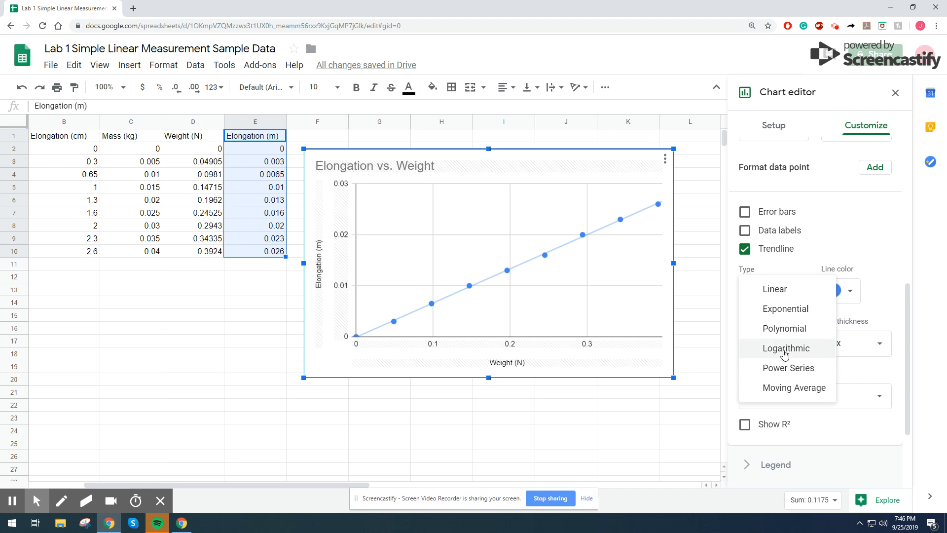
pyautogui.click(786, 295)
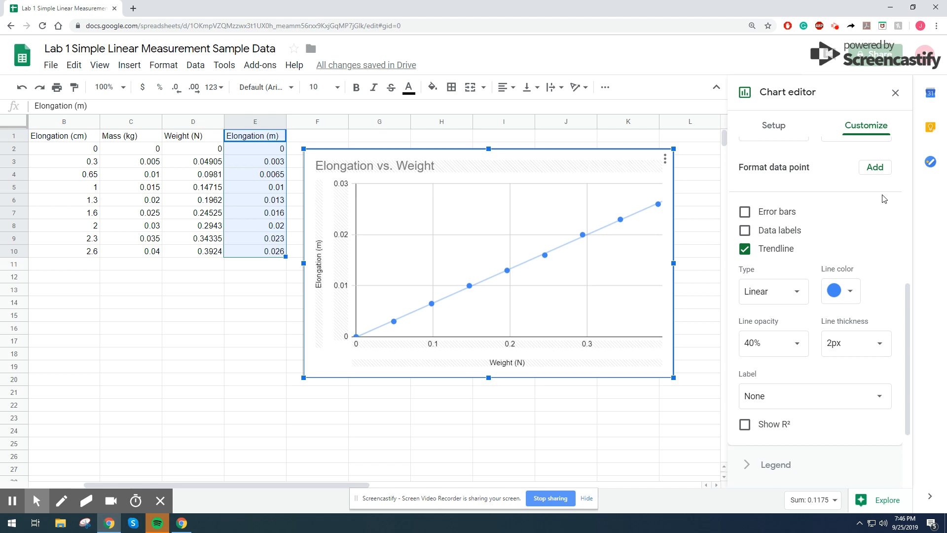
pyautogui.click(768, 405)
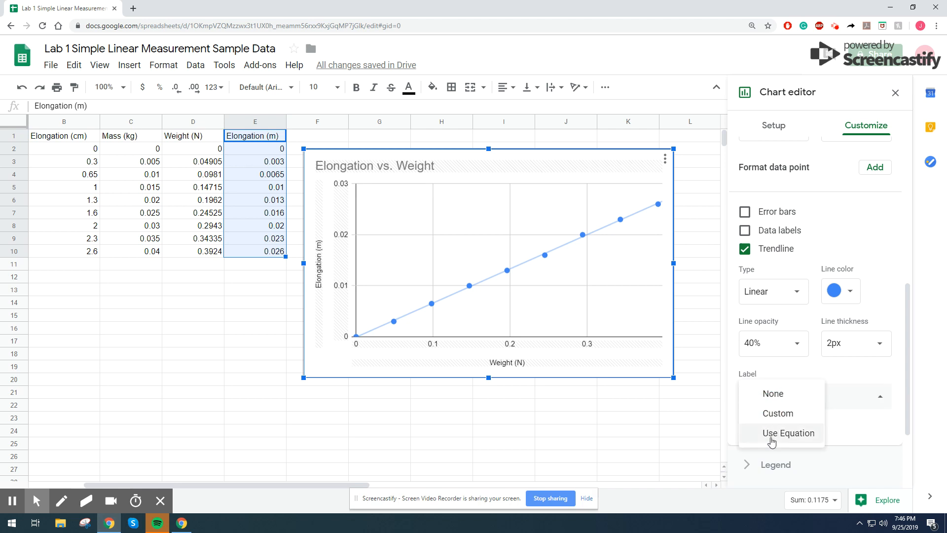
pyautogui.click(771, 434)
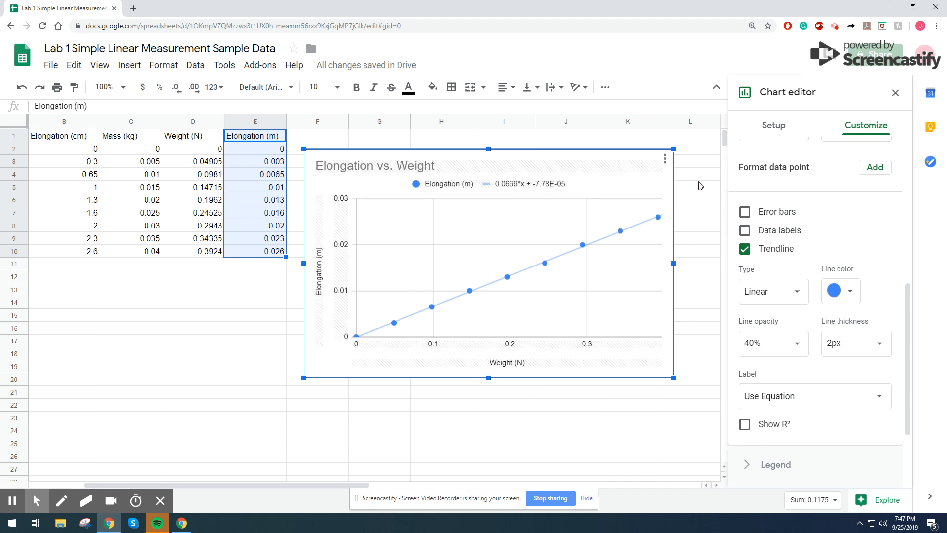
# - Enter the formula =1/.0669 in cell M5 to compute the spring constant from the trendline slope
pyautogui.click(688, 225)
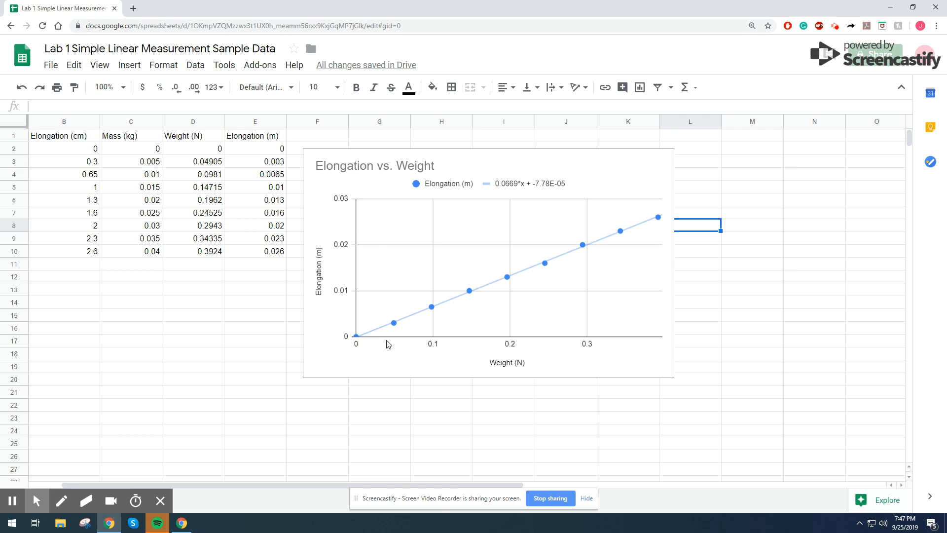
pyautogui.click(737, 217)
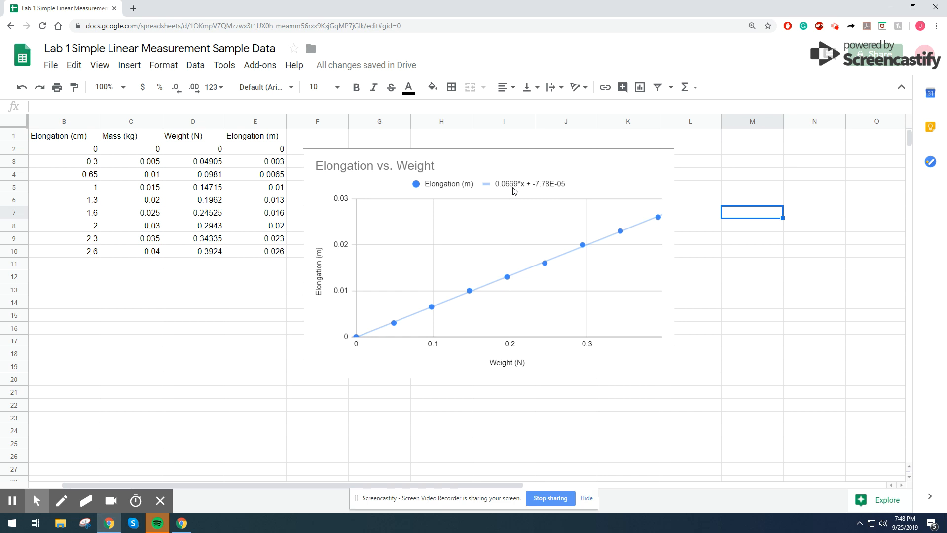
pyautogui.click(747, 191)
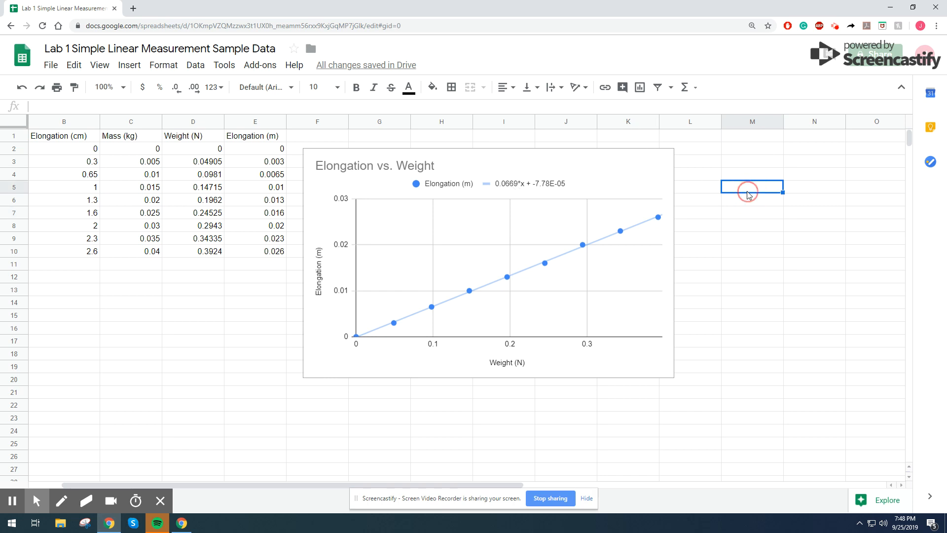
pyautogui.write('=')
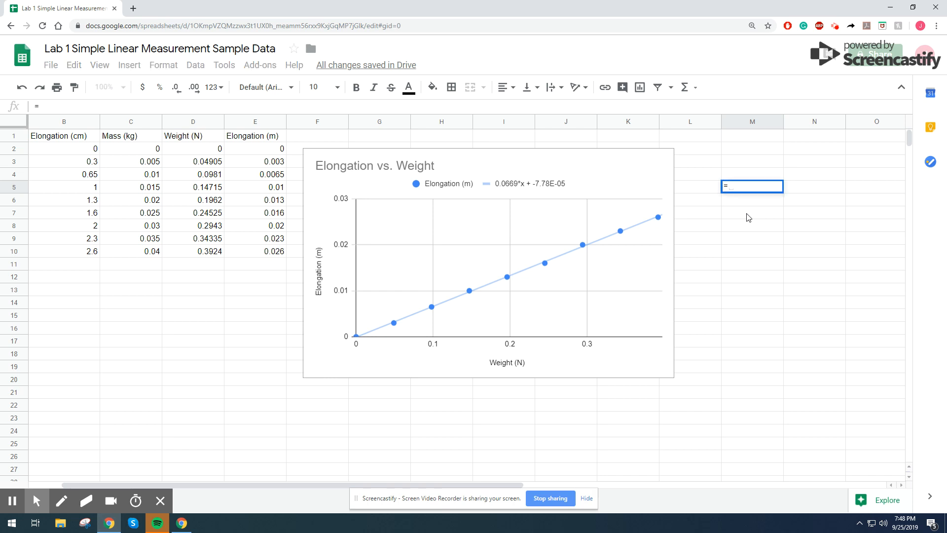
pyautogui.write('1/.0669')
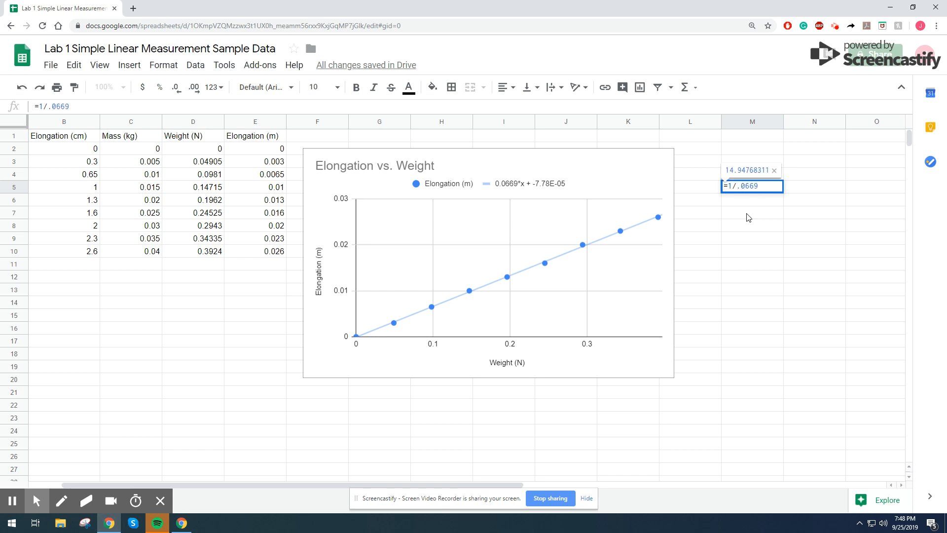
pyautogui.press('Return')
# - Enter the unit label N/m in cell M6 below the spring constant
pyautogui.click(755, 186)
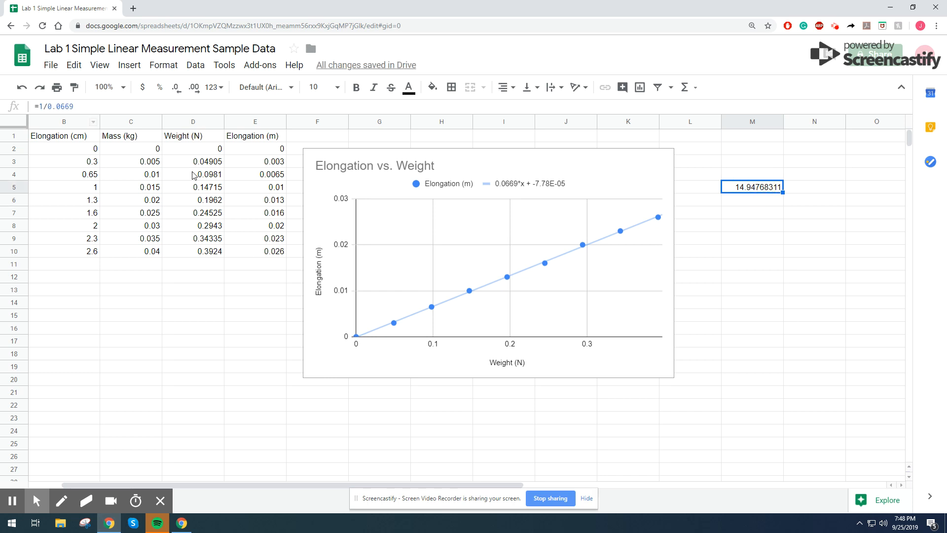
pyautogui.click(731, 200)
pyautogui.write('N/m')
pyautogui.press('Return')
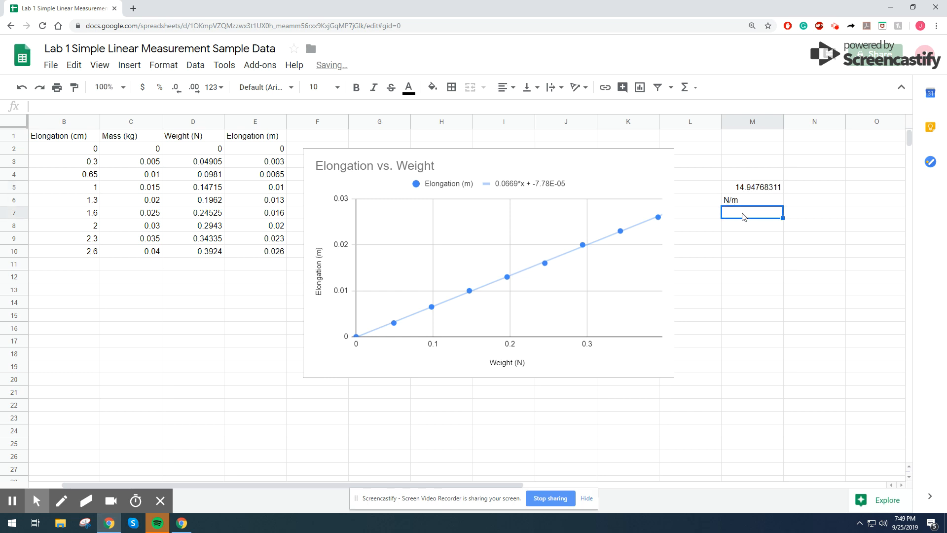